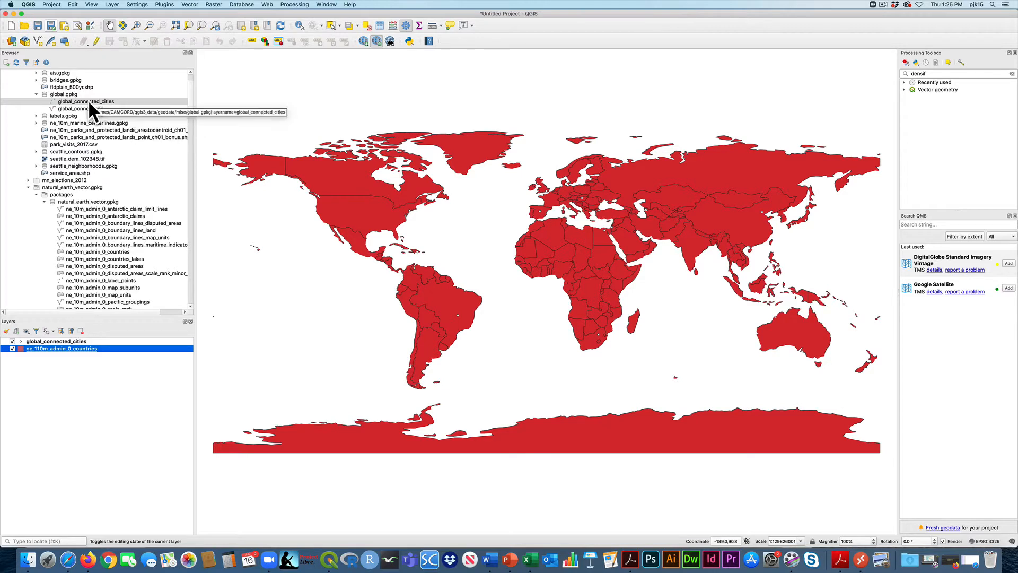
Step: Examine the finished globe map of the Visualizing Global Connections recipe in the Acrobat PDF, and return to the full map view in QGIS
click(191, 98)
scroll(191, 90, up, 2)
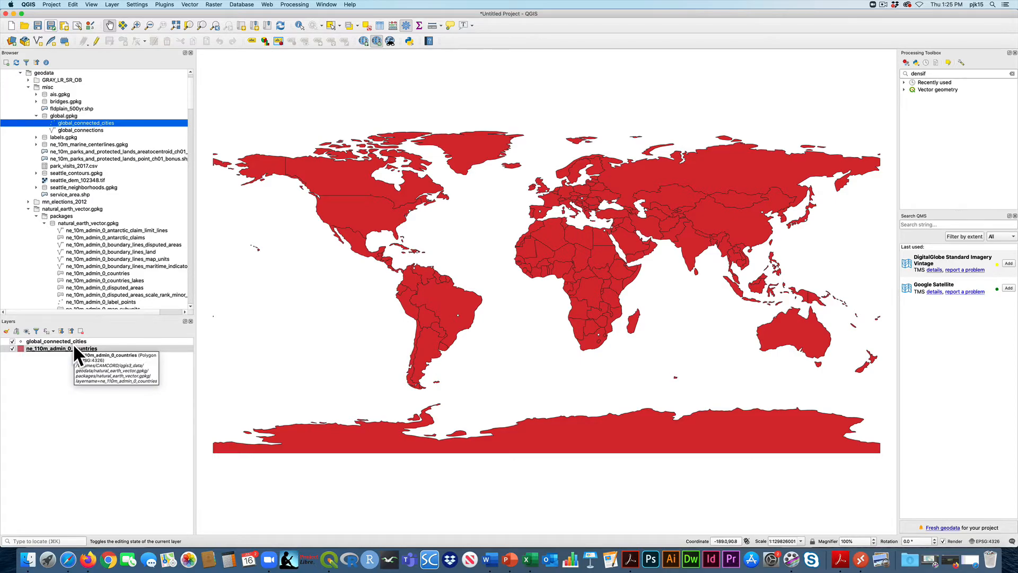
key(ctrl+Up)
click(304, 300)
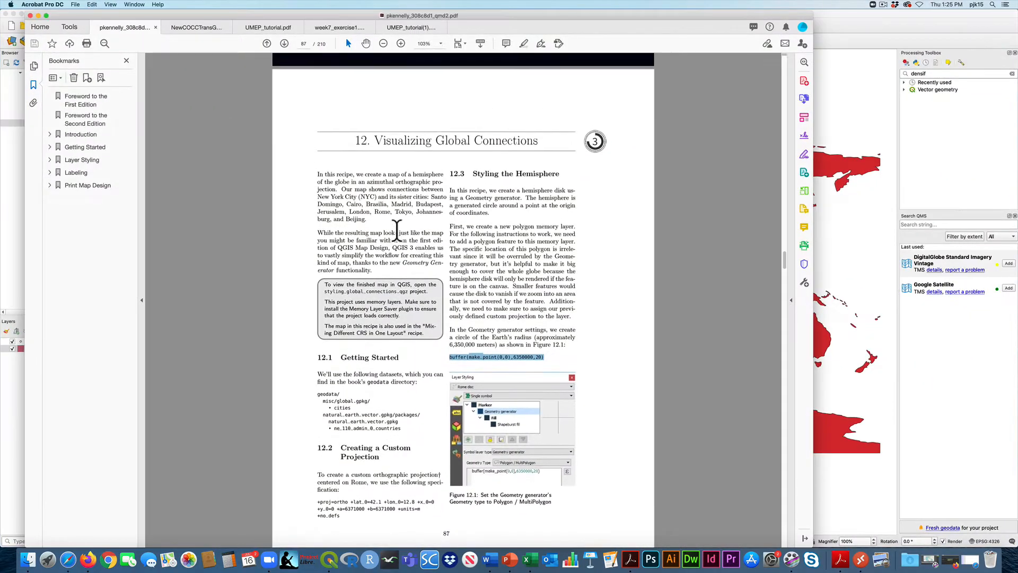
scroll(397, 230, up, 5)
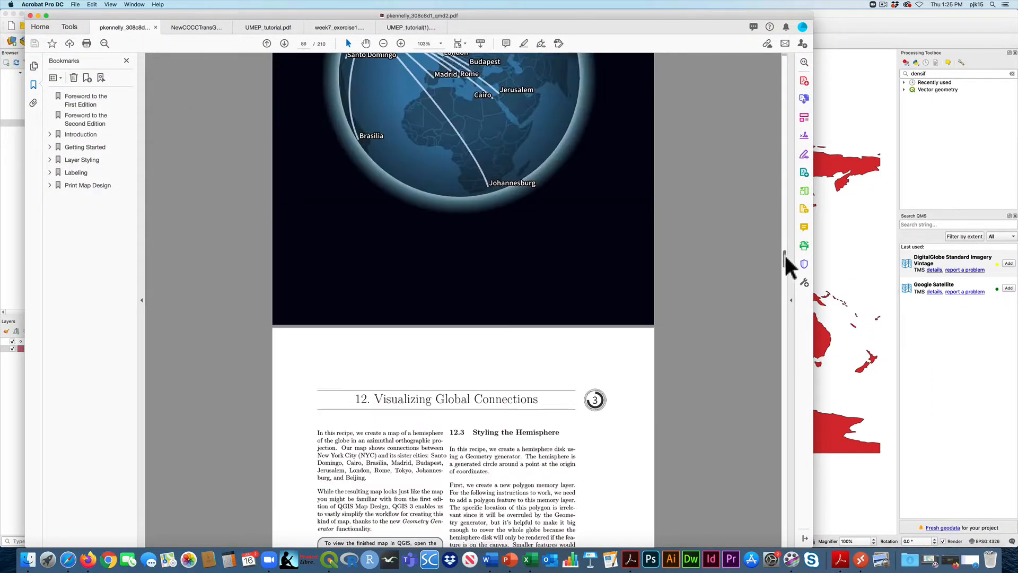
scroll(787, 259, up, 15)
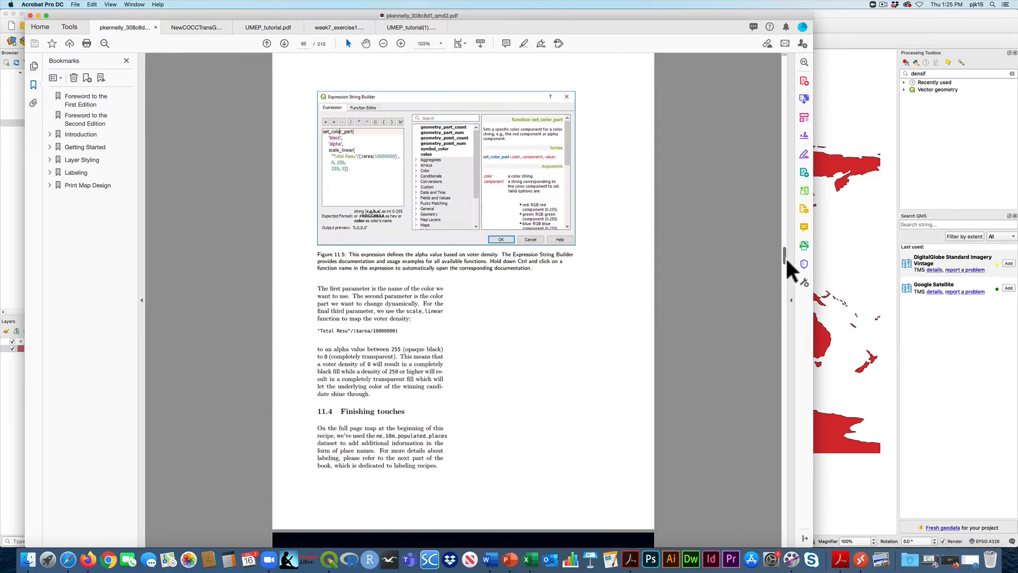
scroll(787, 259, down, 10)
scroll(787, 260, up, 4)
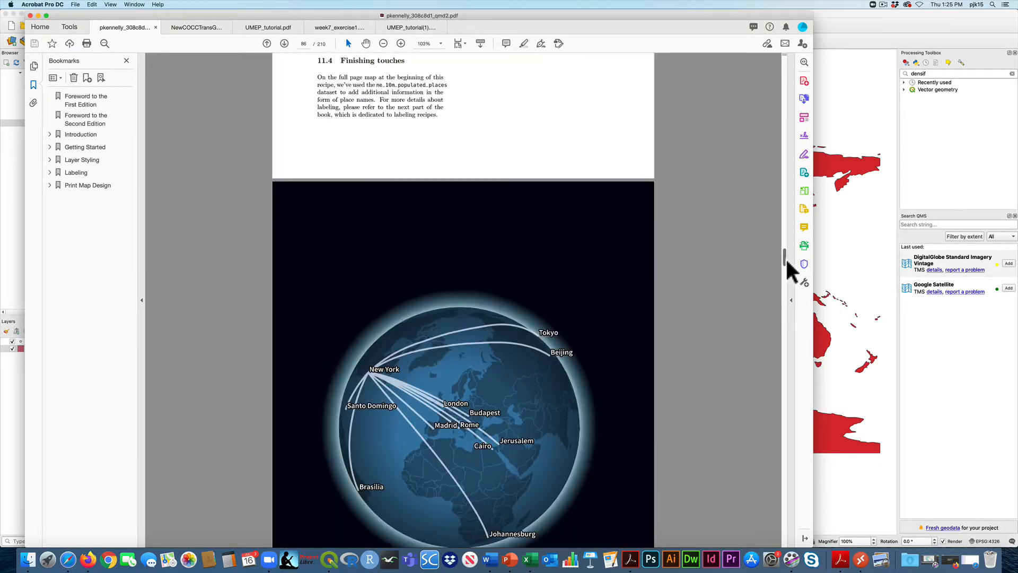
scroll(790, 270, down, 3)
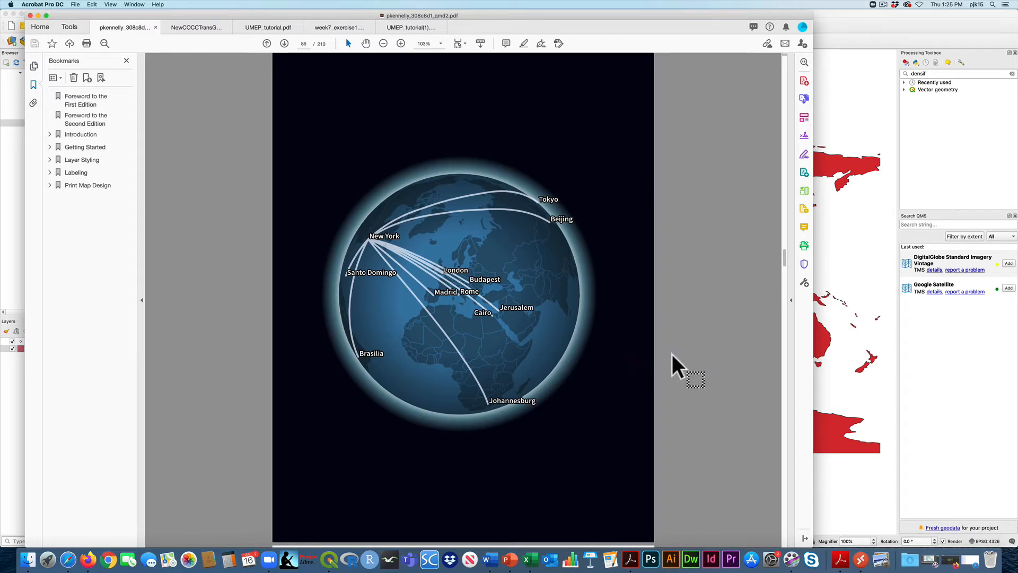
click(880, 370)
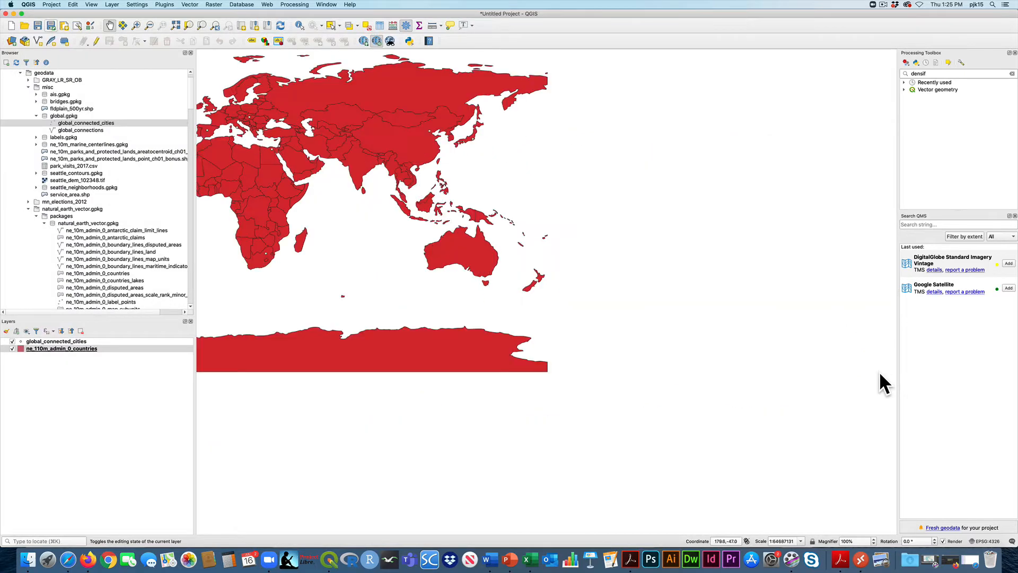
click(216, 25)
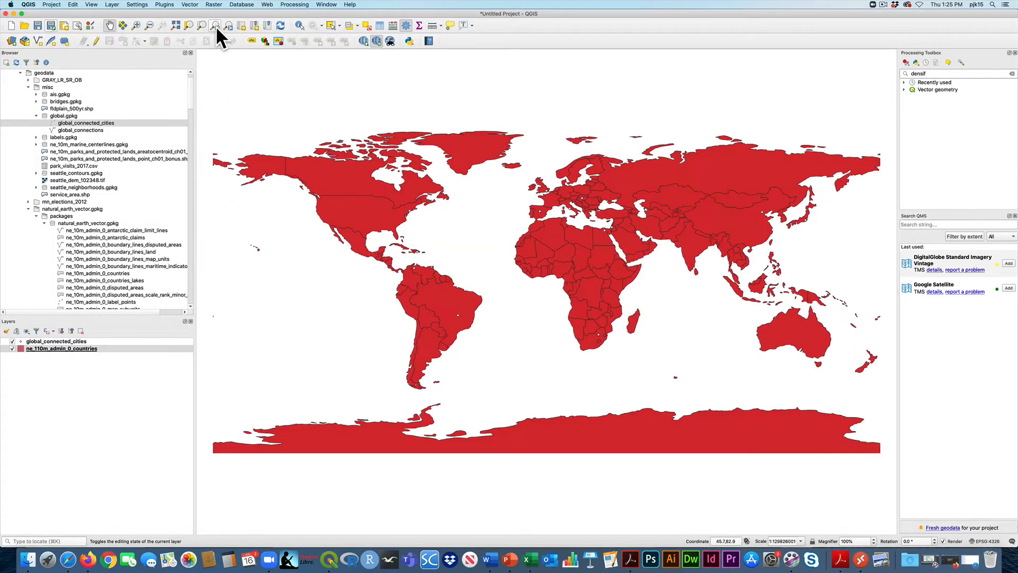
Step: Add a new custom coordinate reference system definition and name it Orthograph1
click(145, 6)
click(160, 30)
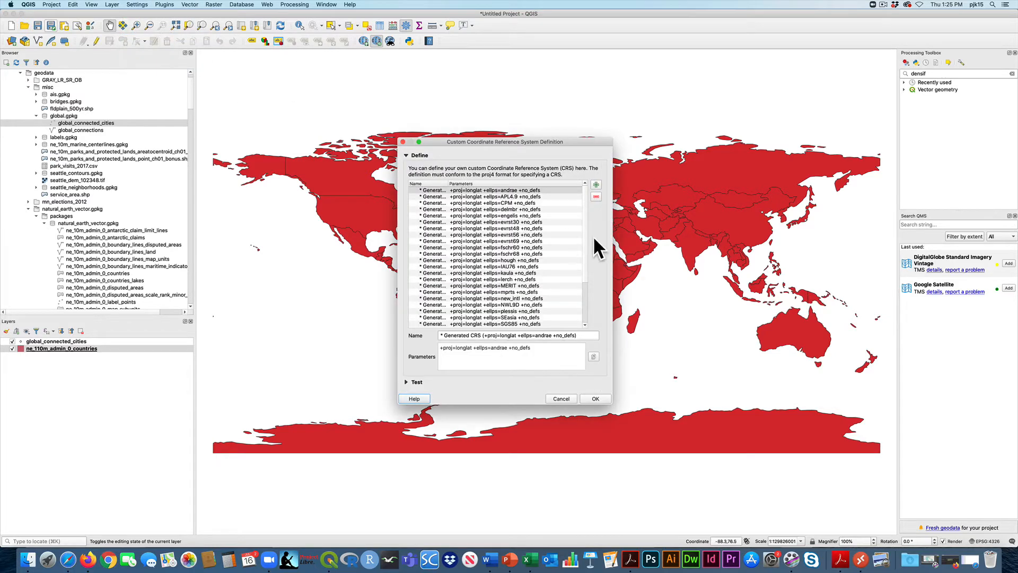
click(596, 184)
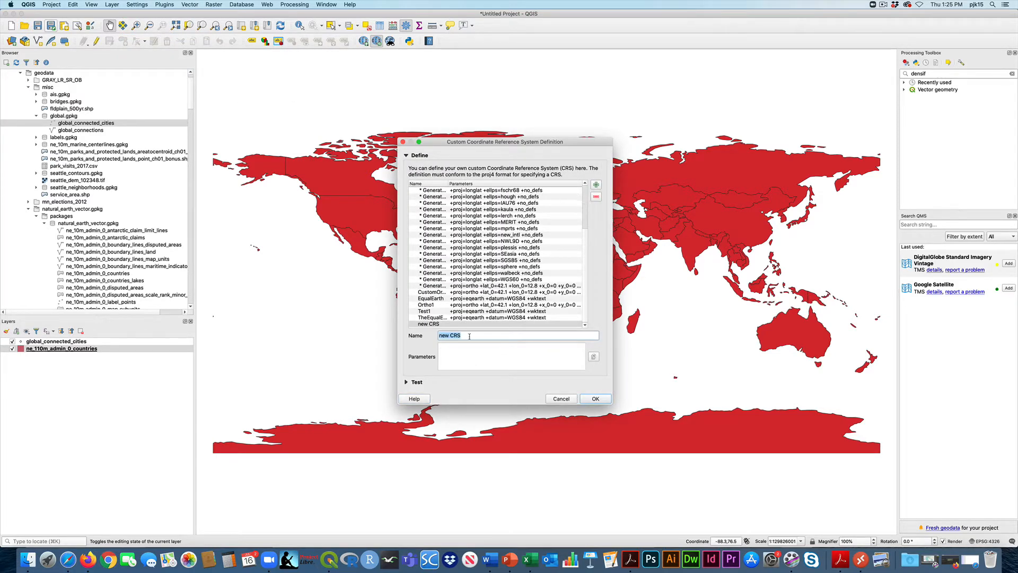
text(Orthograph1)
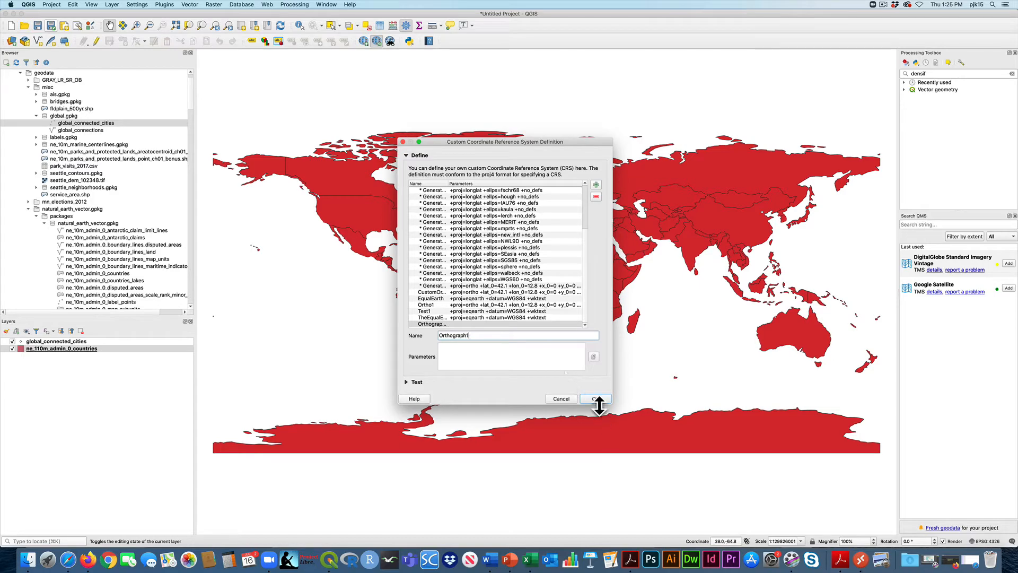
Step: Switch to the PDF in Acrobat and copy the orthographic projection specification centered on Rome from section 12.2, +proj=ortho through +no_defs
key(ctrl+Up)
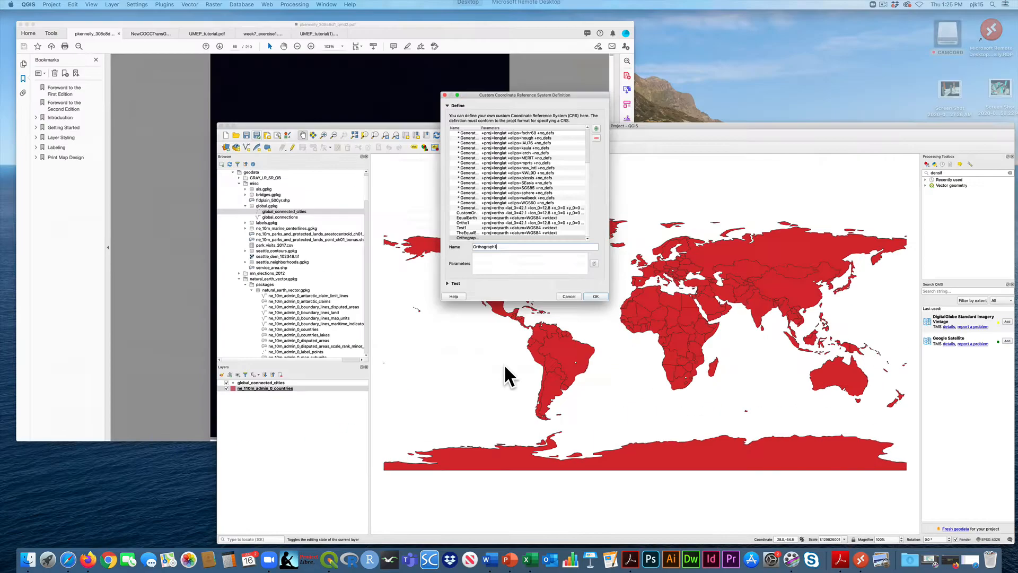
click(362, 313)
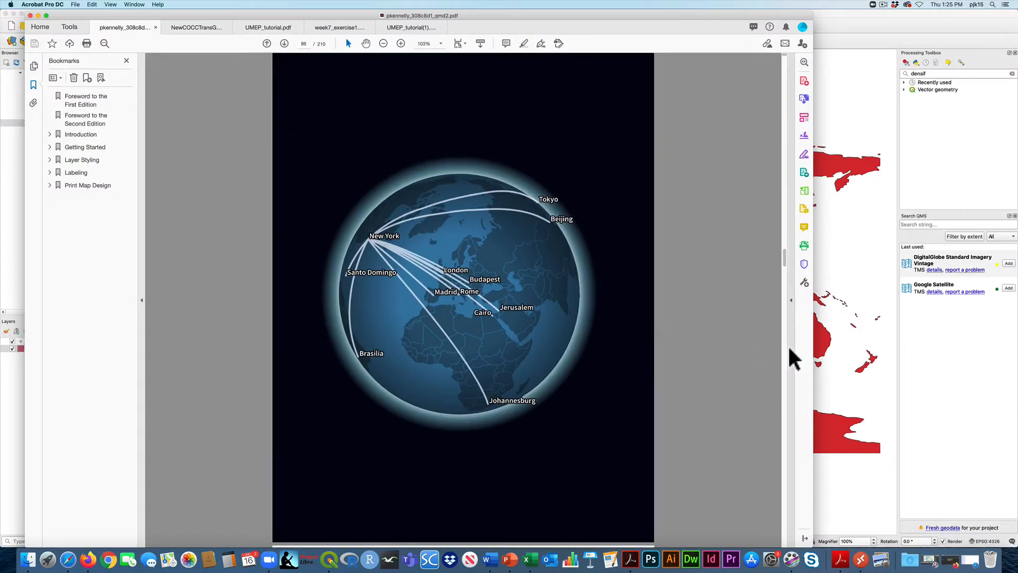
scroll(786, 357, down, 3)
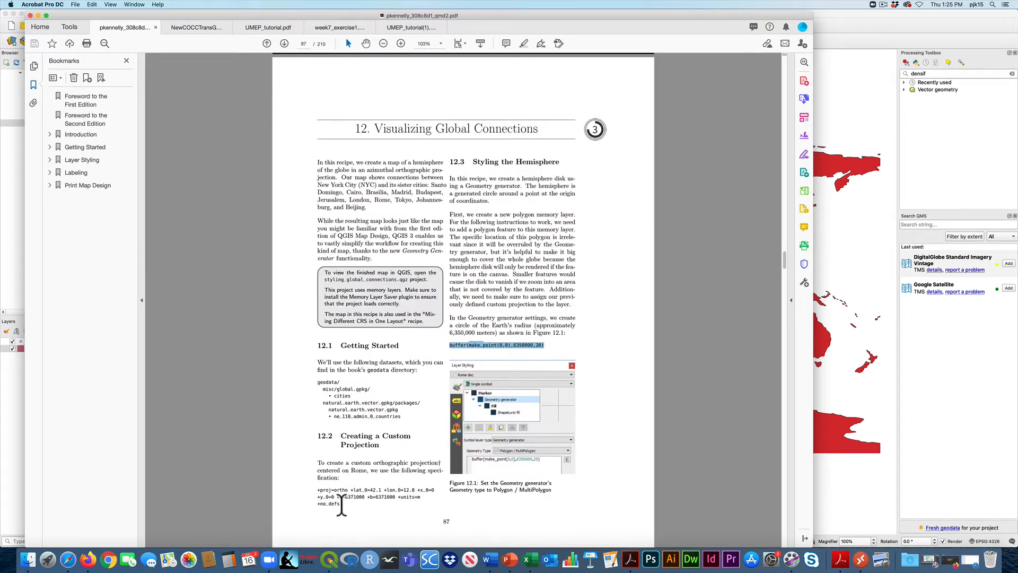
drag(340, 504, 318, 495)
key(super+c)
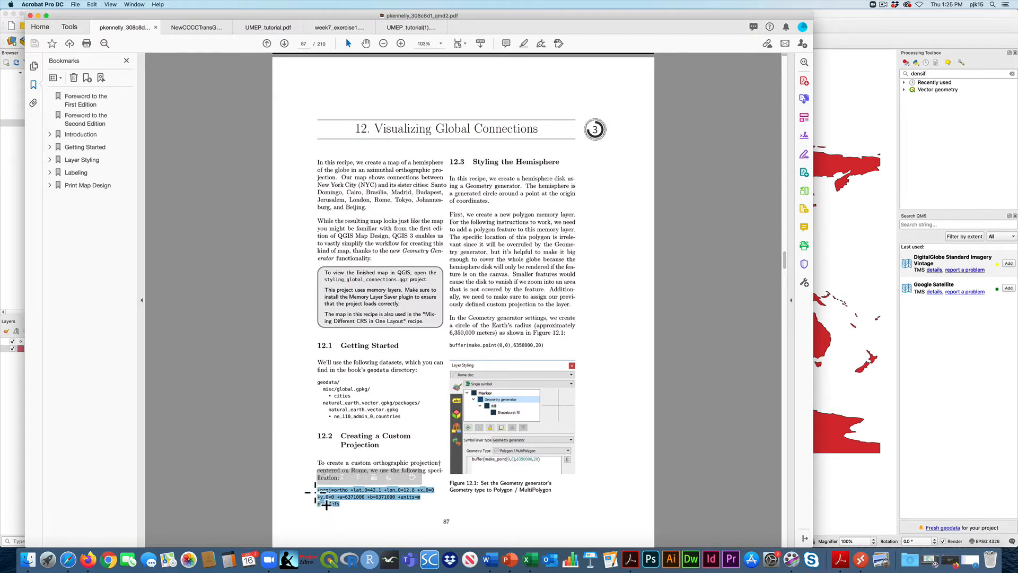
Step: Switch back to QGIS, paste the copied specification as the Orthograph1 parameters and save the custom coordinate system
click(850, 320)
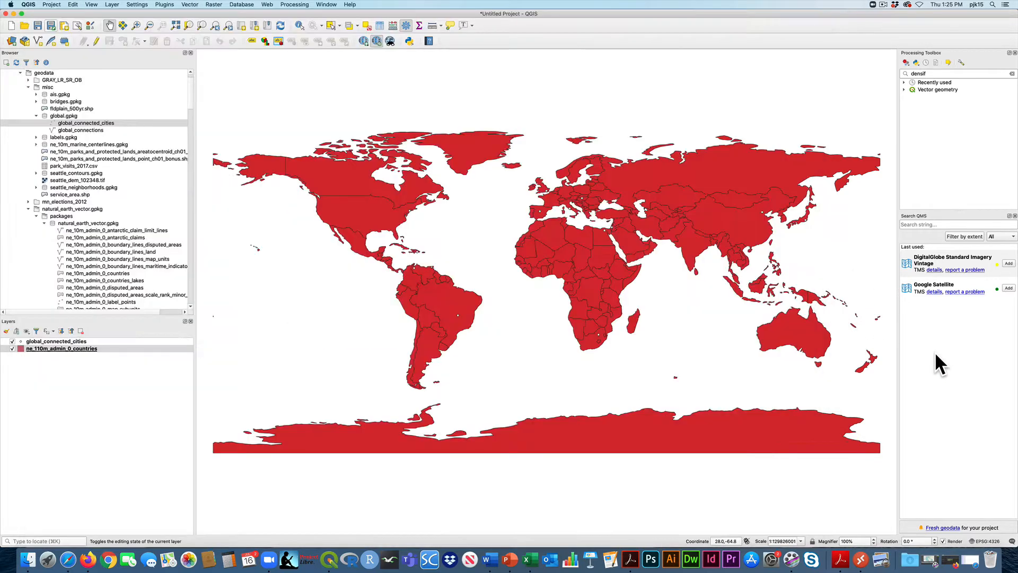
key(ctrl+Up)
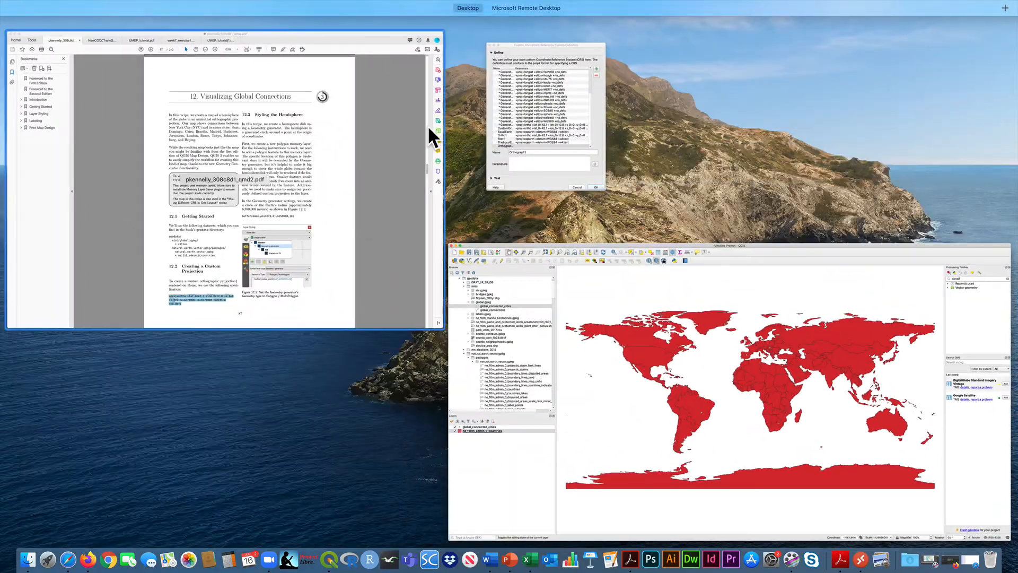
click(519, 163)
click(465, 347)
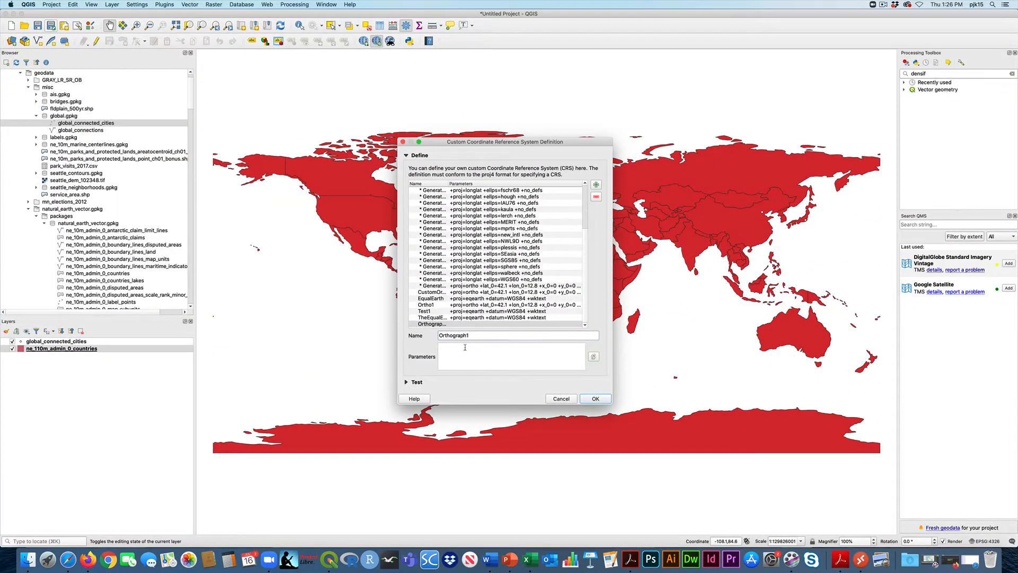
key(super+v)
click(594, 397)
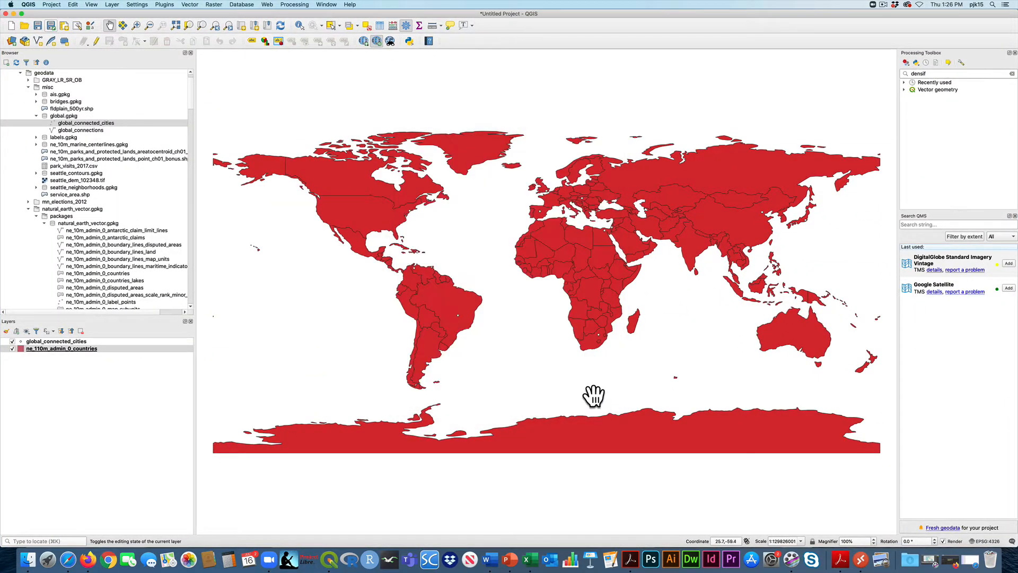
Step: Set the project's coordinate reference system to the user-defined Orthograph1, filtering the list by "ortho"
click(53, 4)
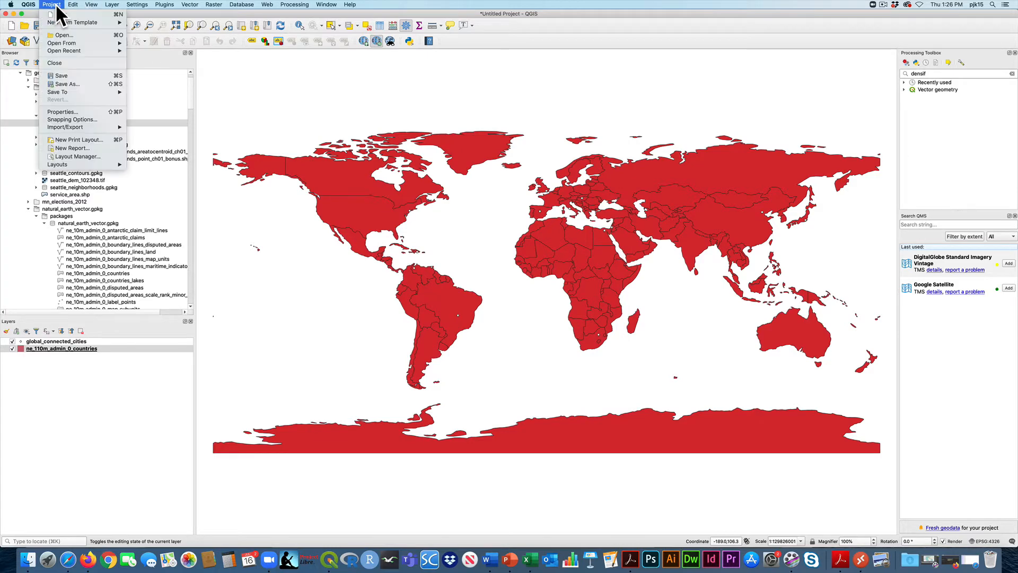
click(91, 112)
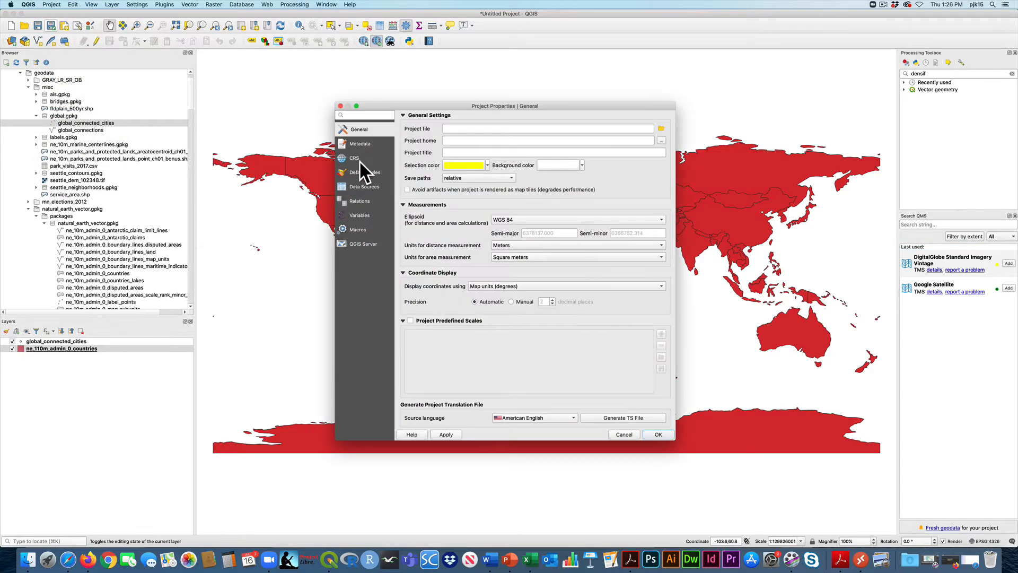
click(358, 160)
click(434, 142)
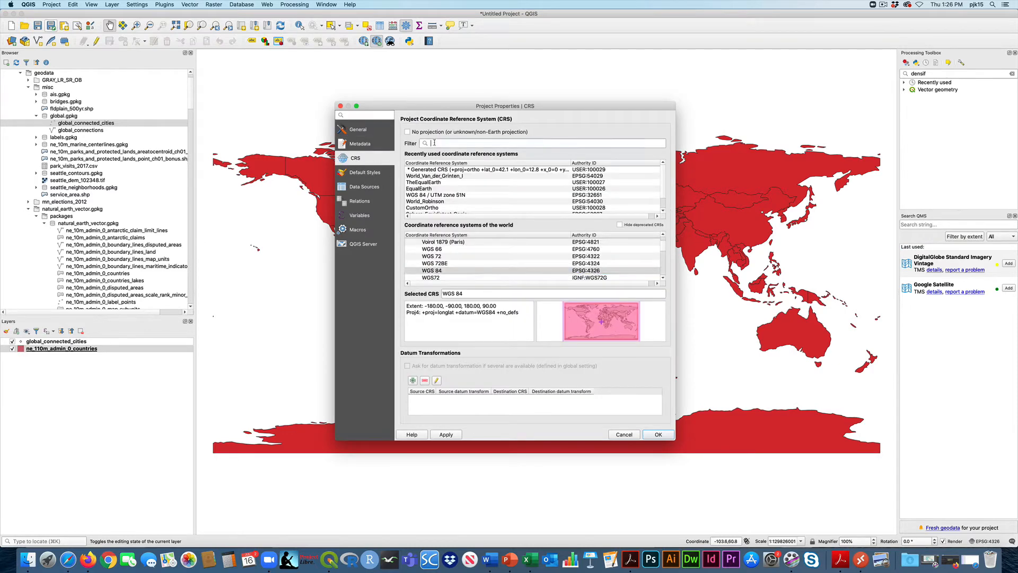
text(ortho)
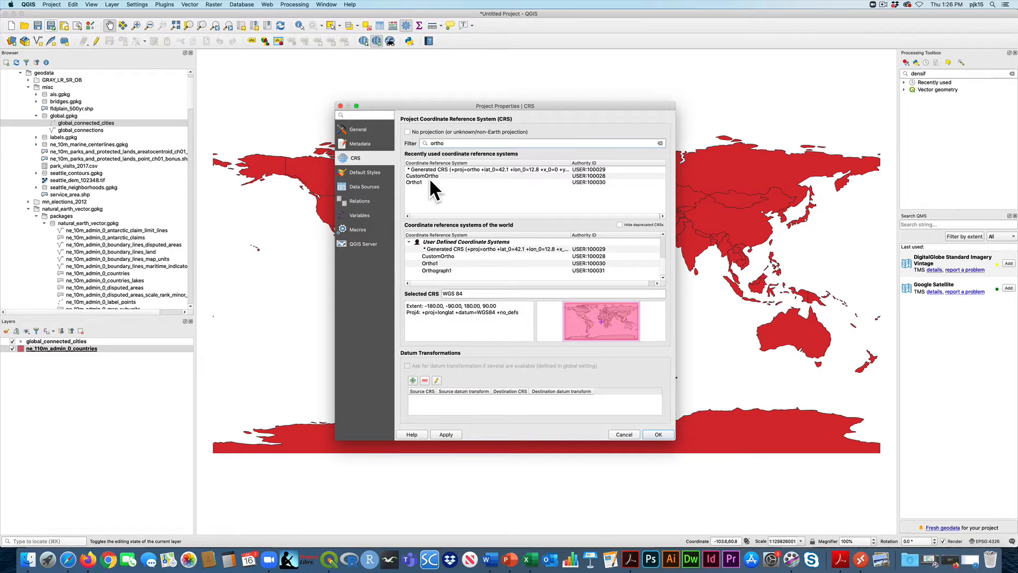
click(448, 270)
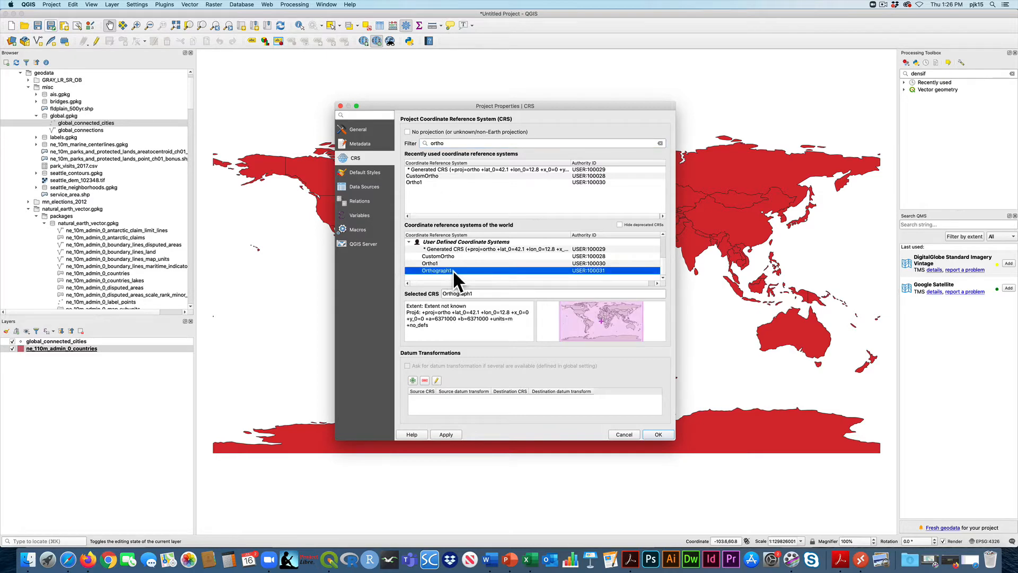
click(659, 434)
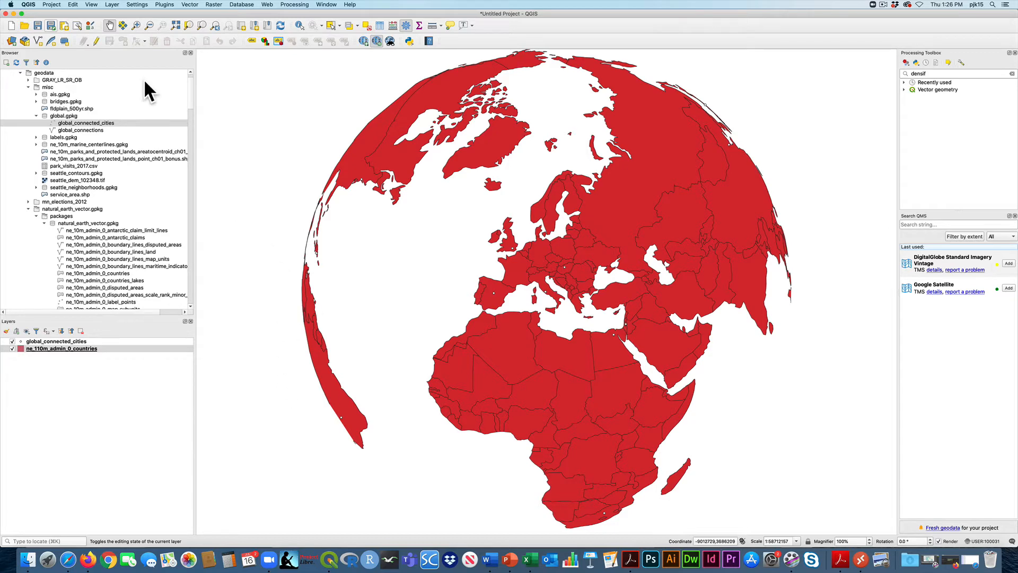
Step: Change the project's background color to the near-black recent color #060606 in the general project properties
click(53, 5)
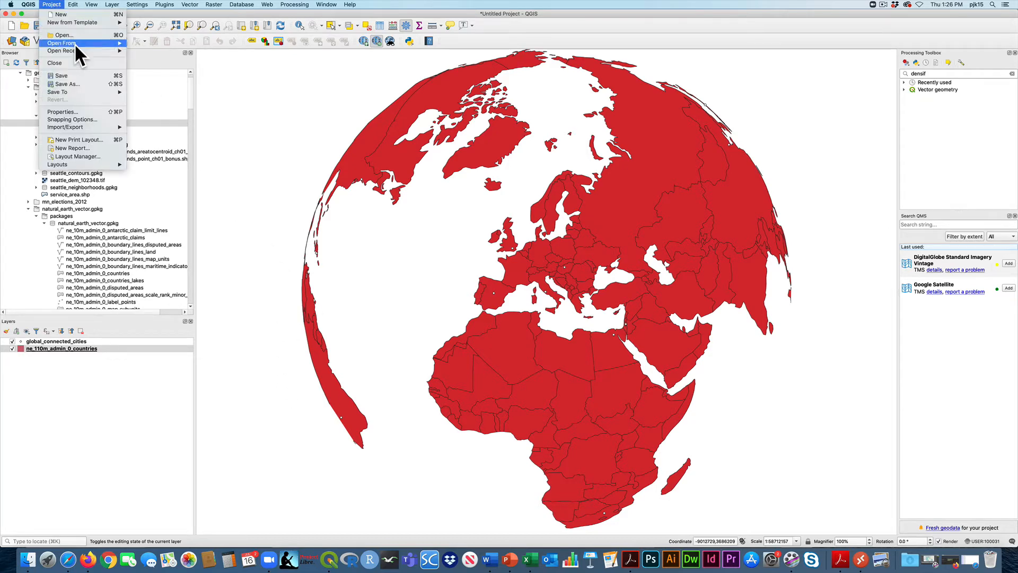
click(84, 113)
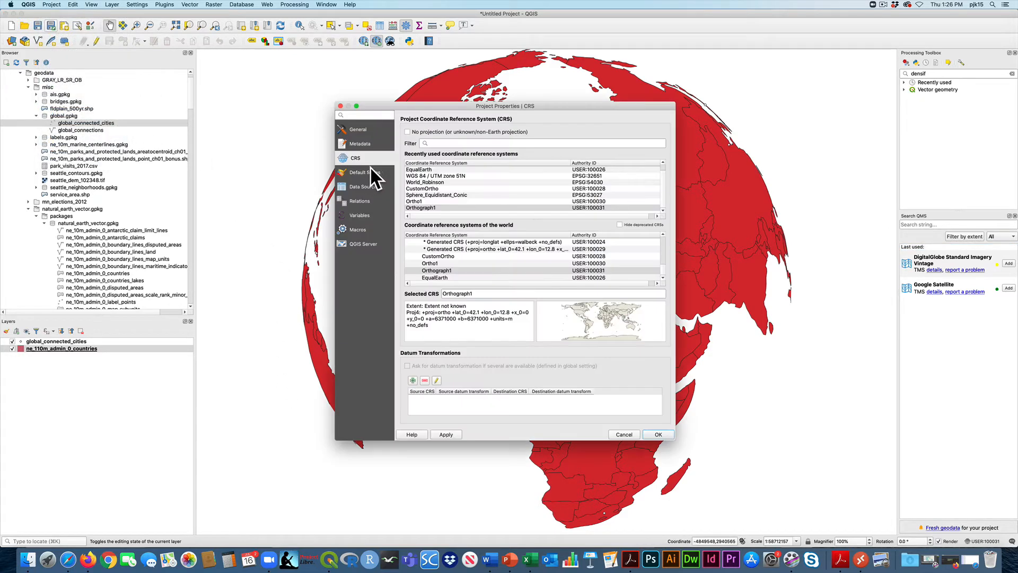
click(361, 133)
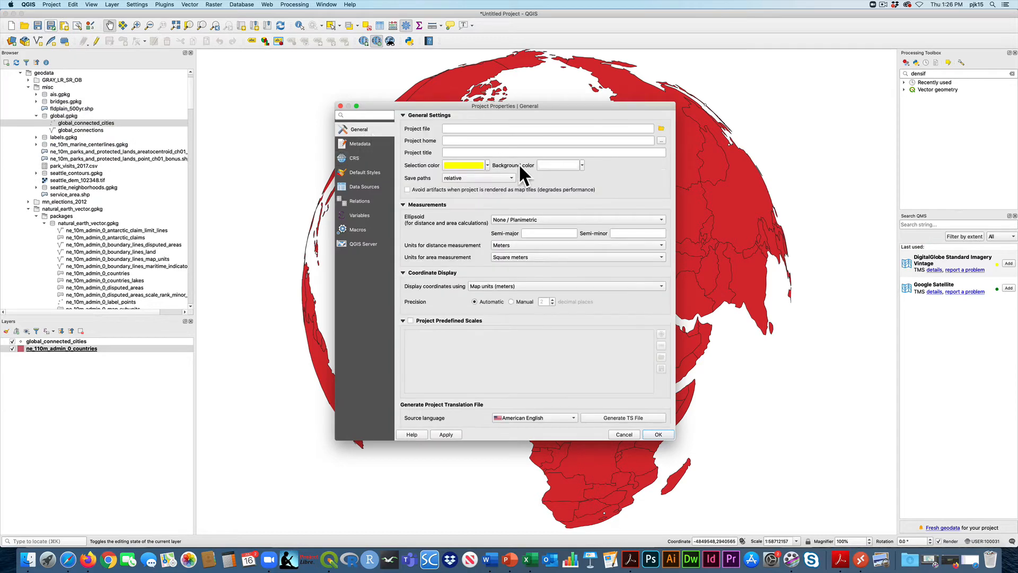
click(552, 166)
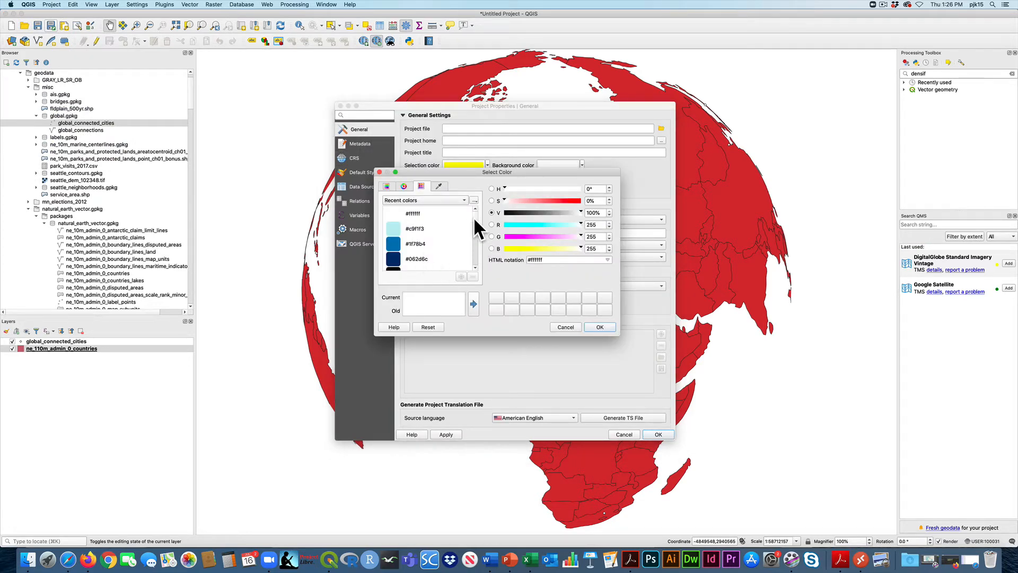
click(396, 268)
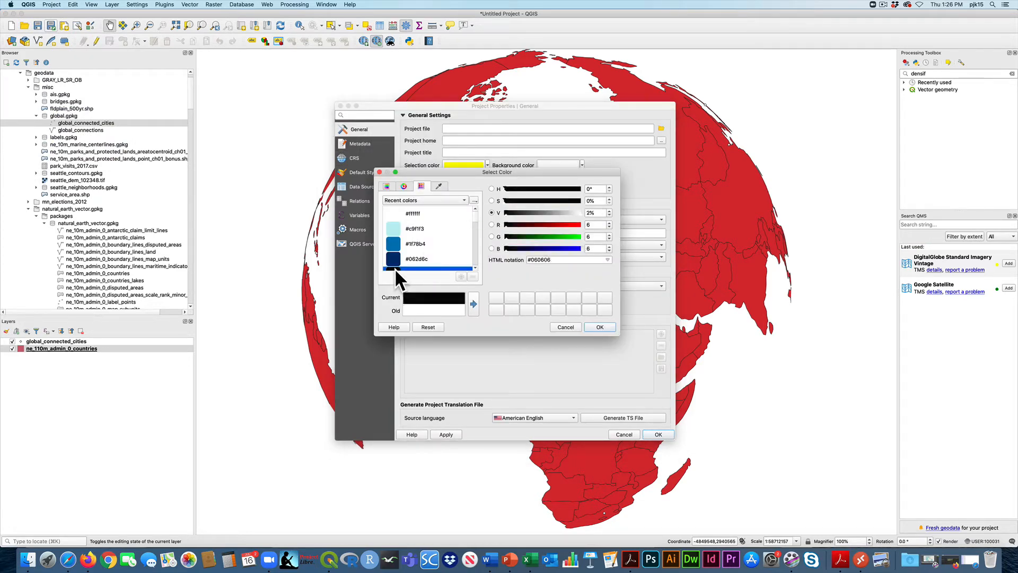
click(604, 327)
click(656, 435)
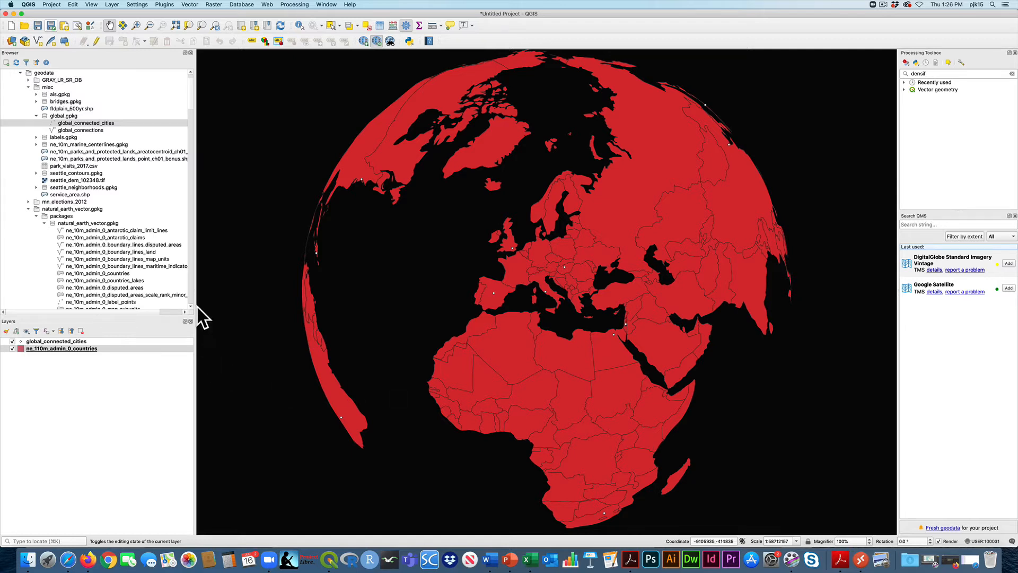
Step: Add the global_connections layer from global.gpkg to the map, between global_connected_cities and ne_110m_admin_0_countries
click(98, 130)
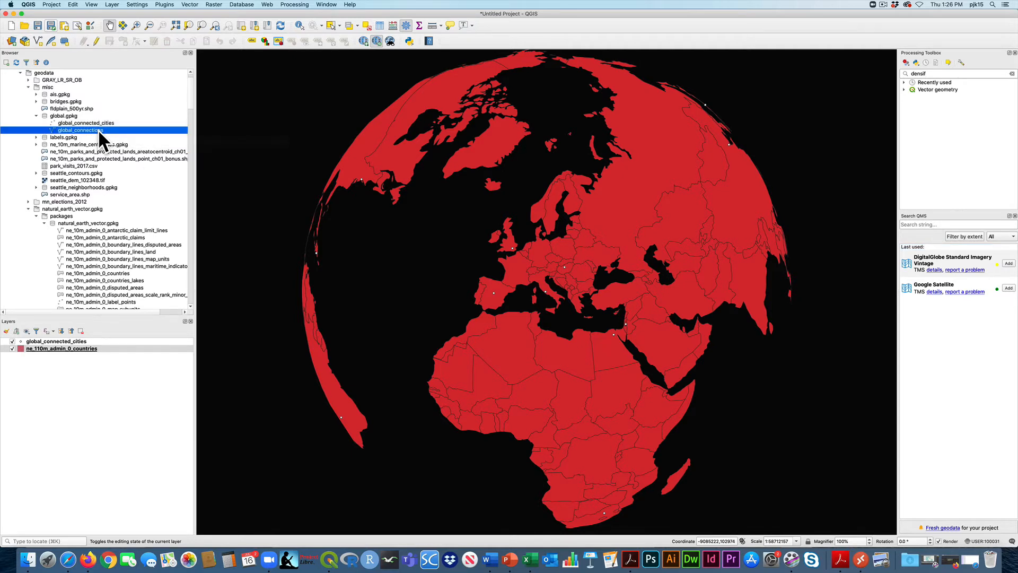
drag(98, 129, 77, 349)
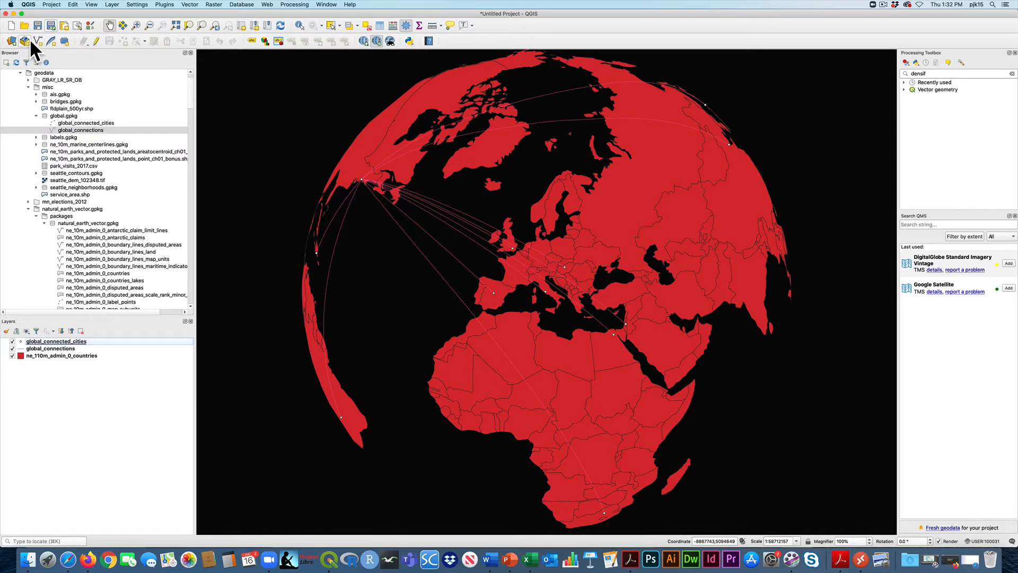
Step: Start a new GeoPackage layer with its database file named Glow2 in the projects folder
click(28, 40)
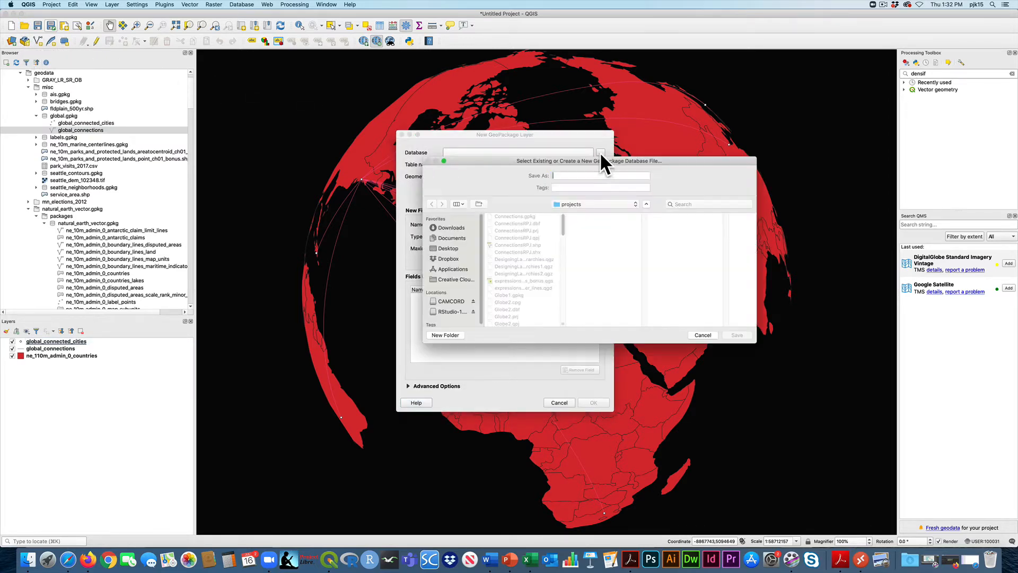
click(599, 152)
text(G)
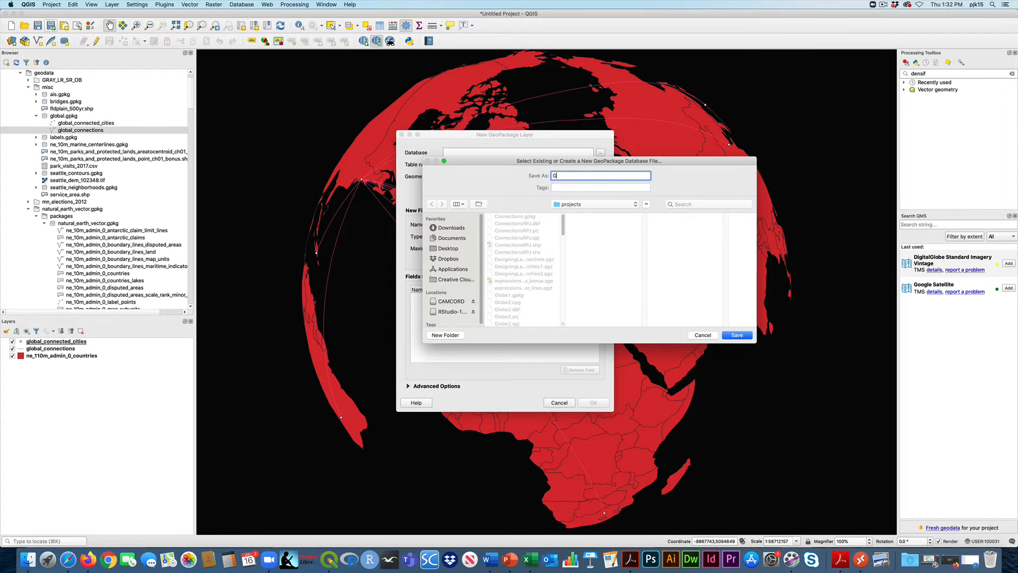
text(low2)
click(741, 335)
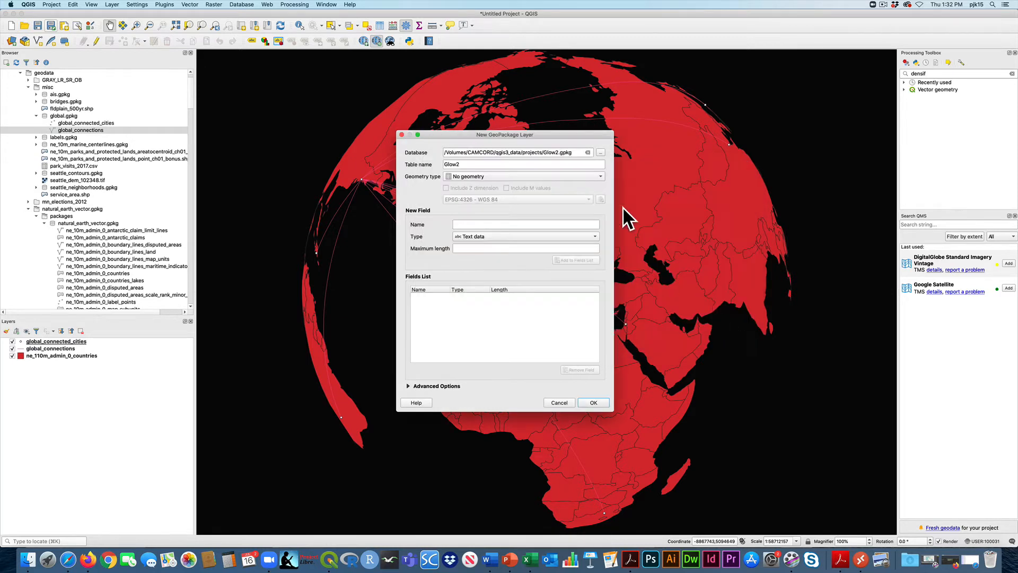
click(600, 152)
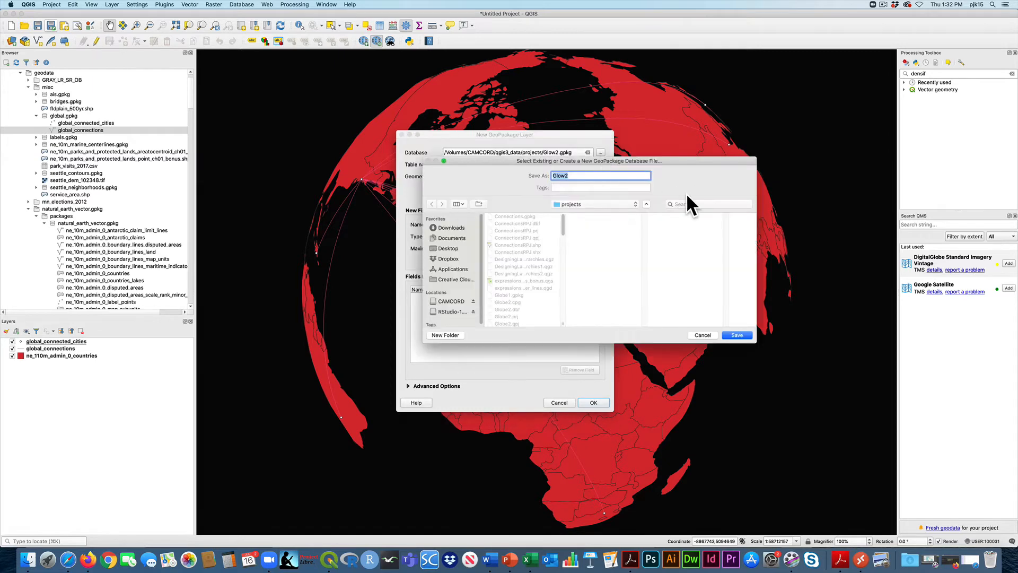
click(703, 335)
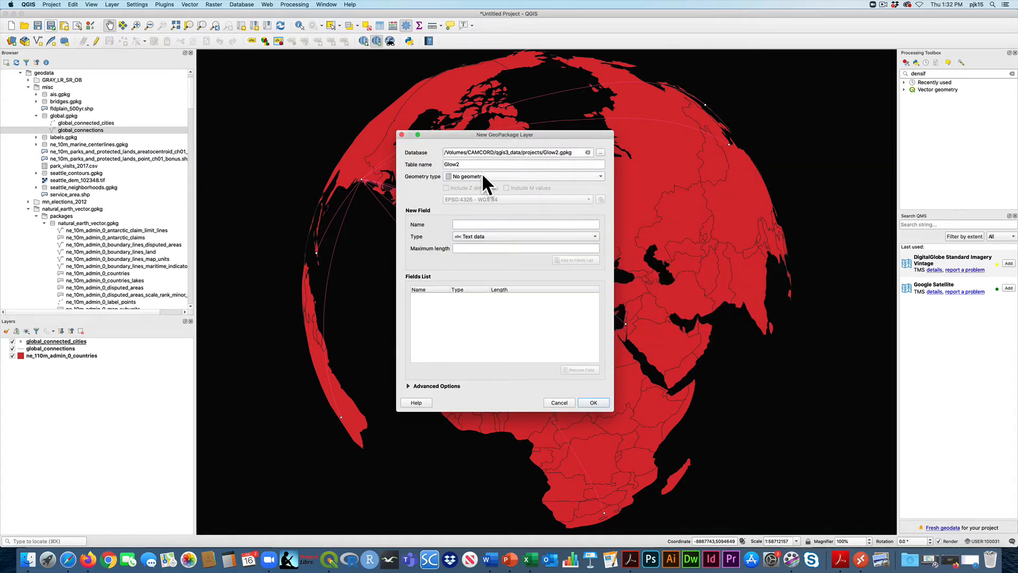
Step: Set the new layer's geometry type to Point and its CRS to the project CRS Orthograph1, and create the layer
click(598, 177)
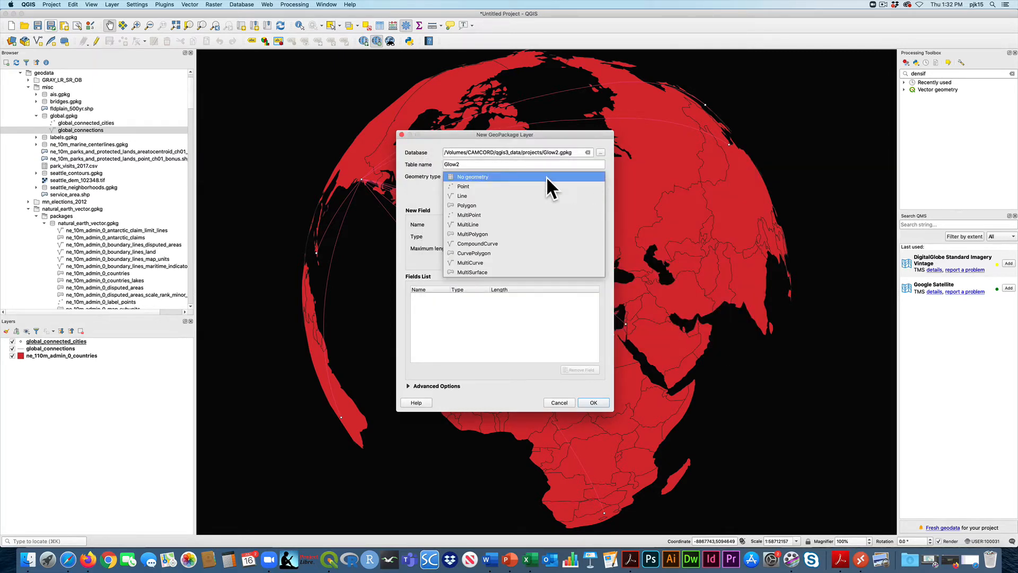
click(480, 188)
click(588, 199)
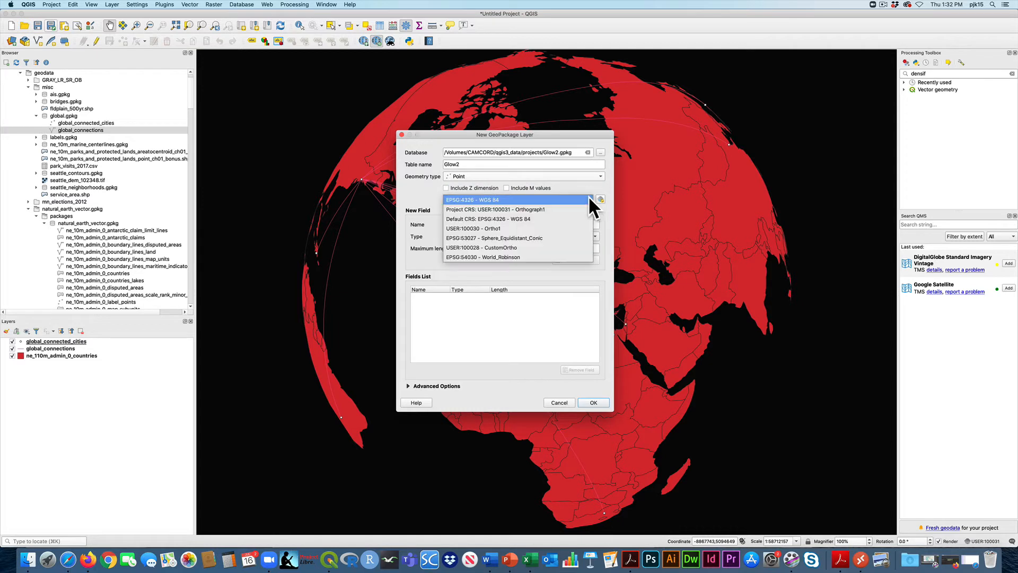
click(544, 210)
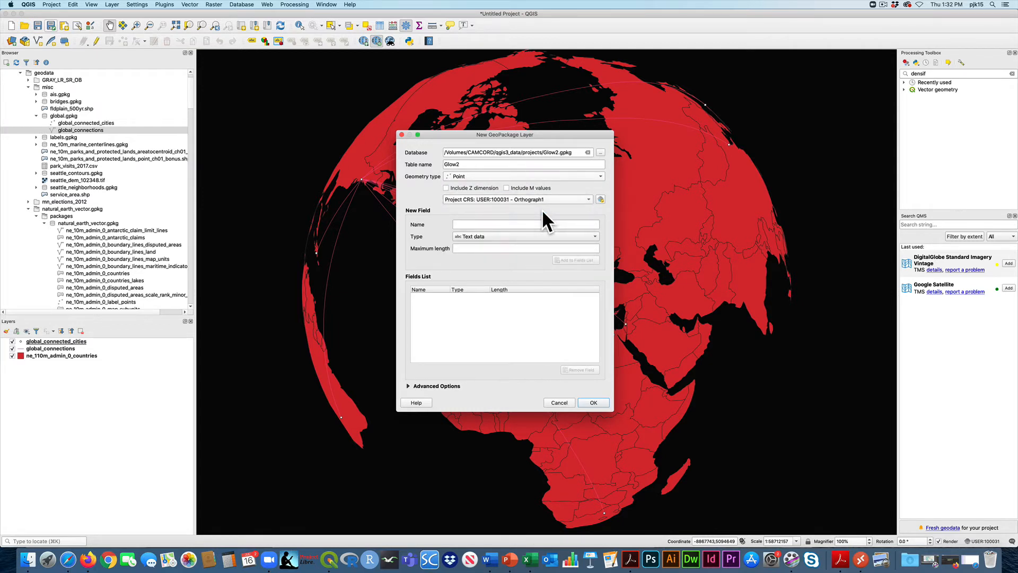
click(593, 402)
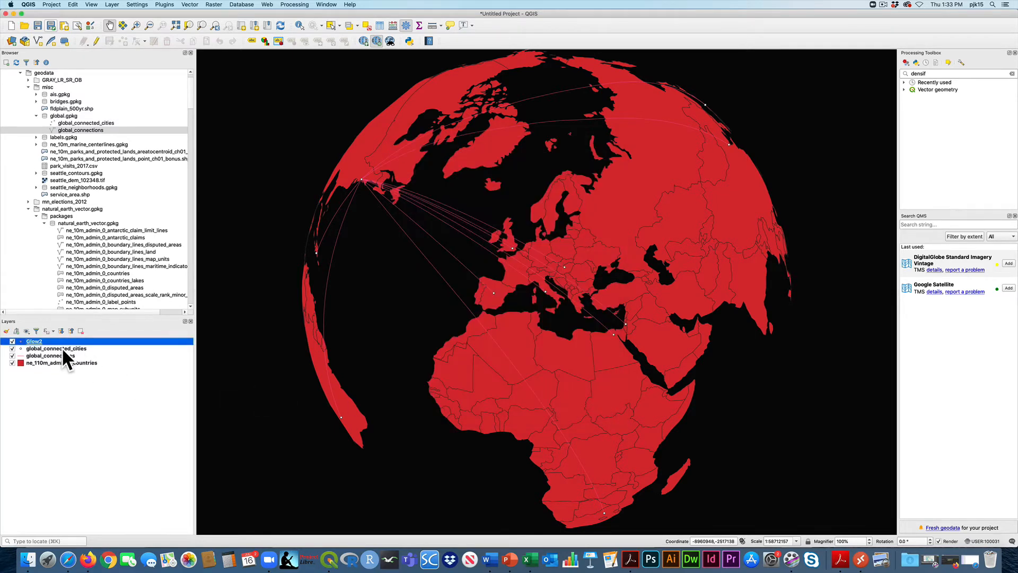
Step: Show the Glow2 layer's feature count, enable editing and add one point feature at Rome with an autogenerated fid
right_click(31, 341)
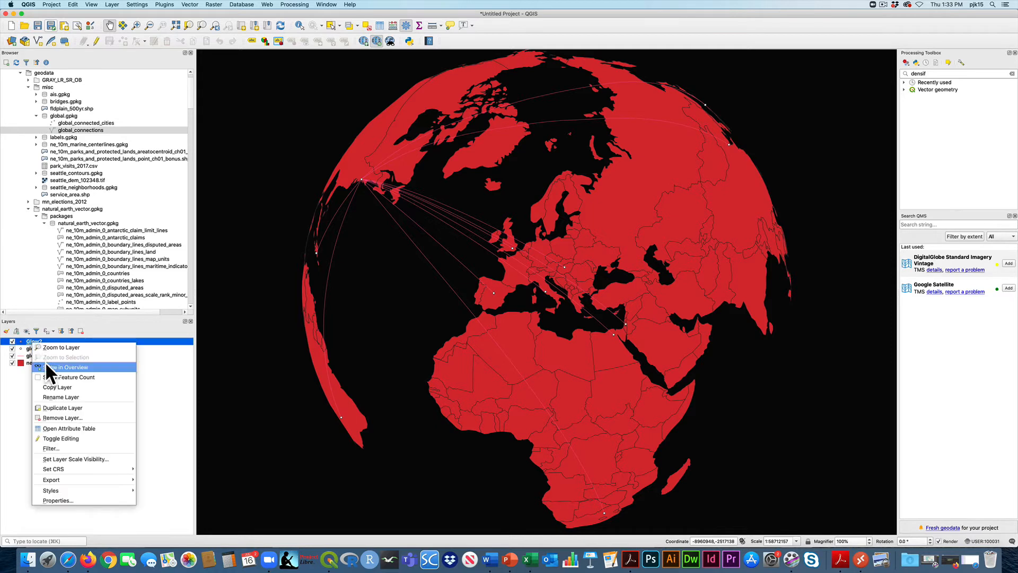
click(52, 377)
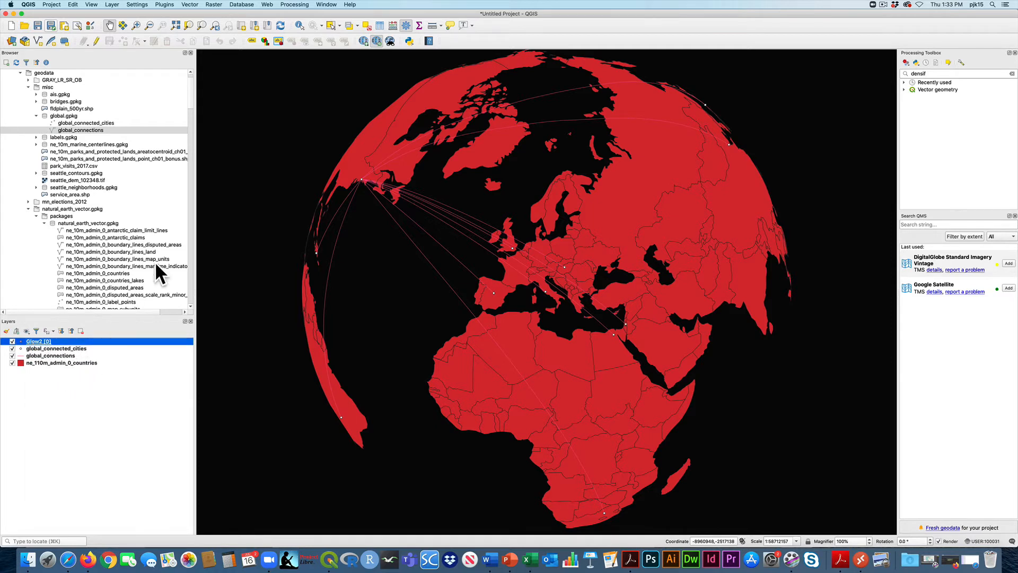
click(95, 40)
click(123, 42)
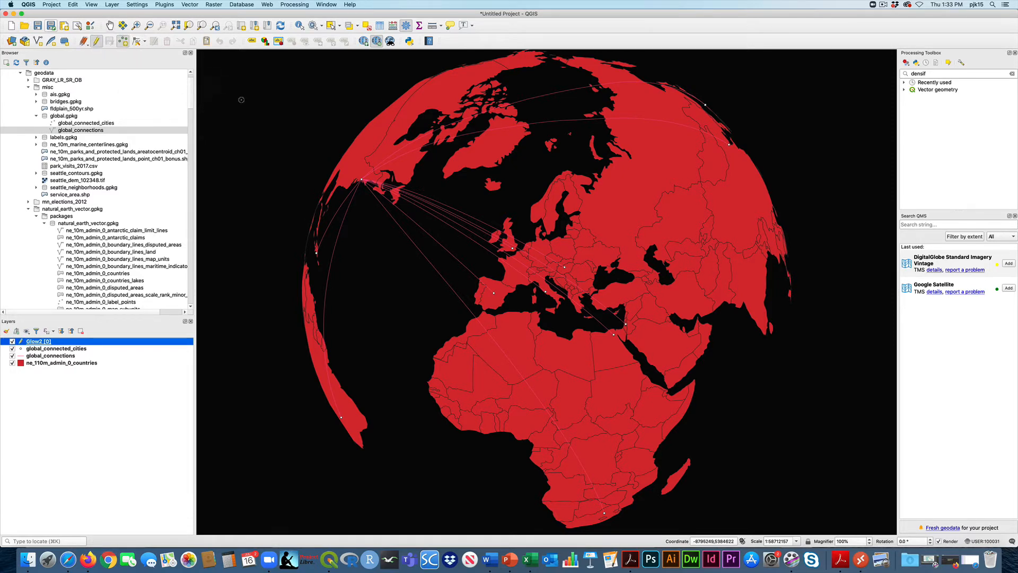
click(547, 292)
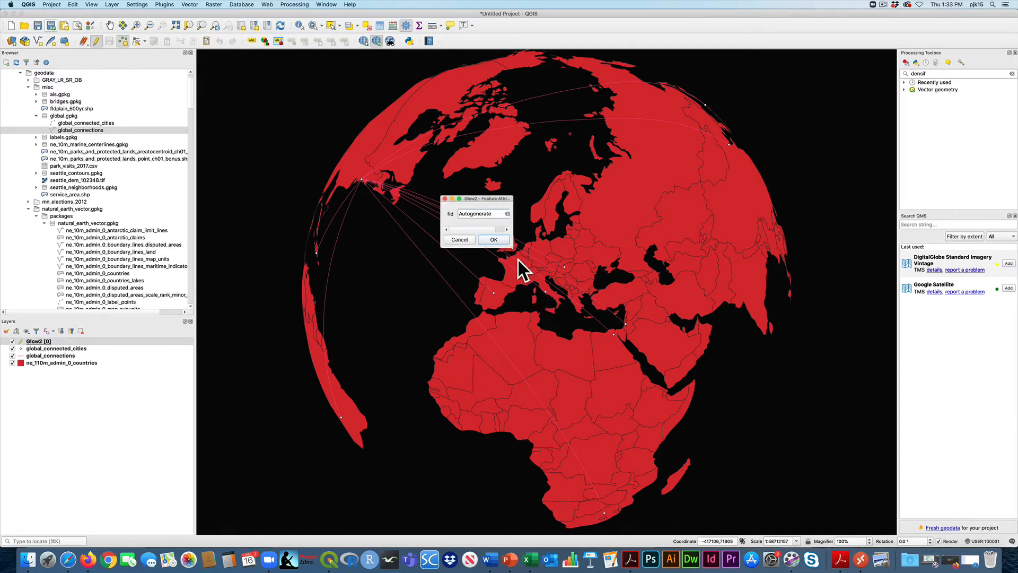
click(496, 241)
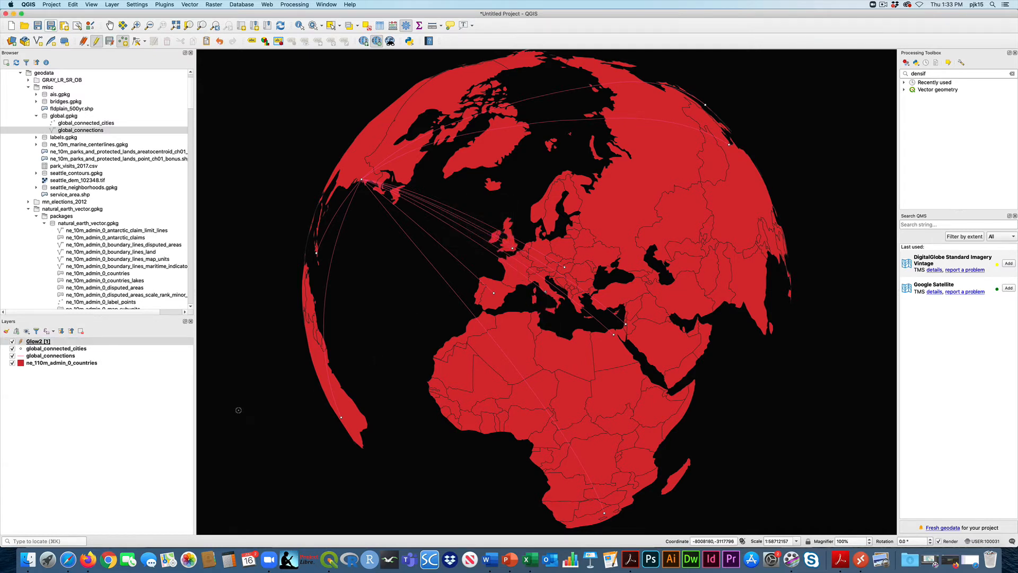
Step: Set the Glow2 layer's marker color to the recent dark blue #062d6c in its symbology properties
double_click(34, 347)
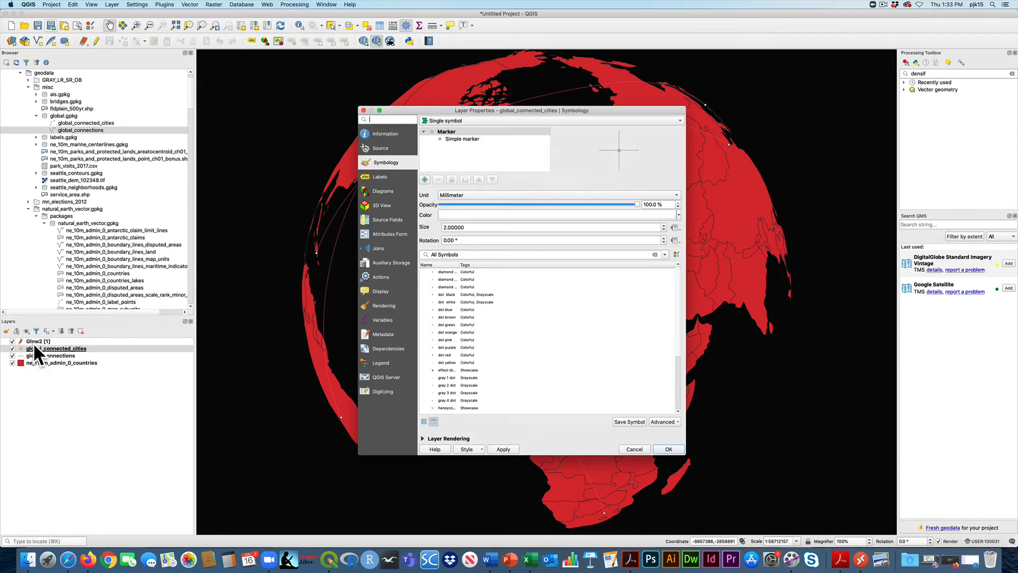
click(363, 110)
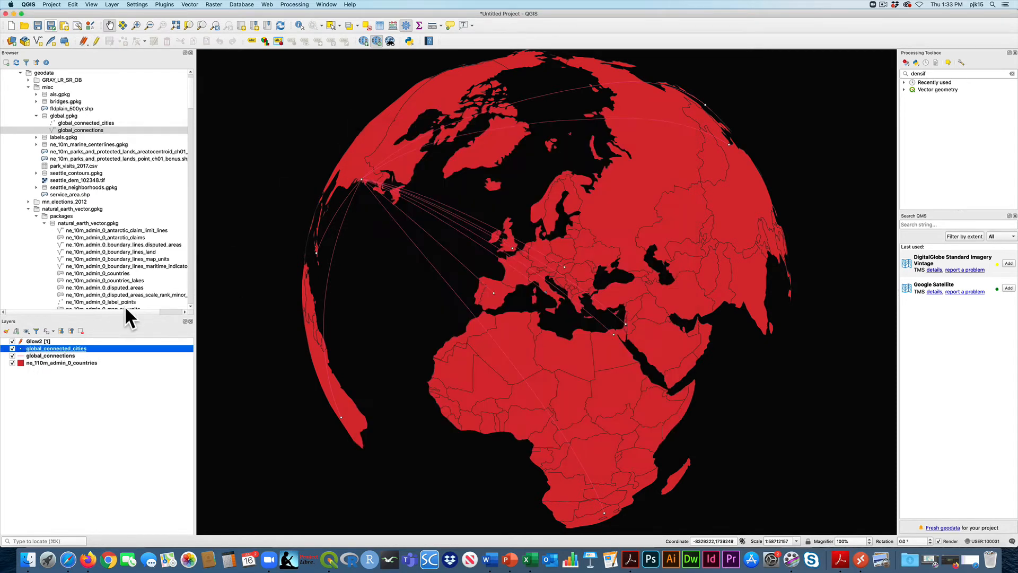
double_click(39, 340)
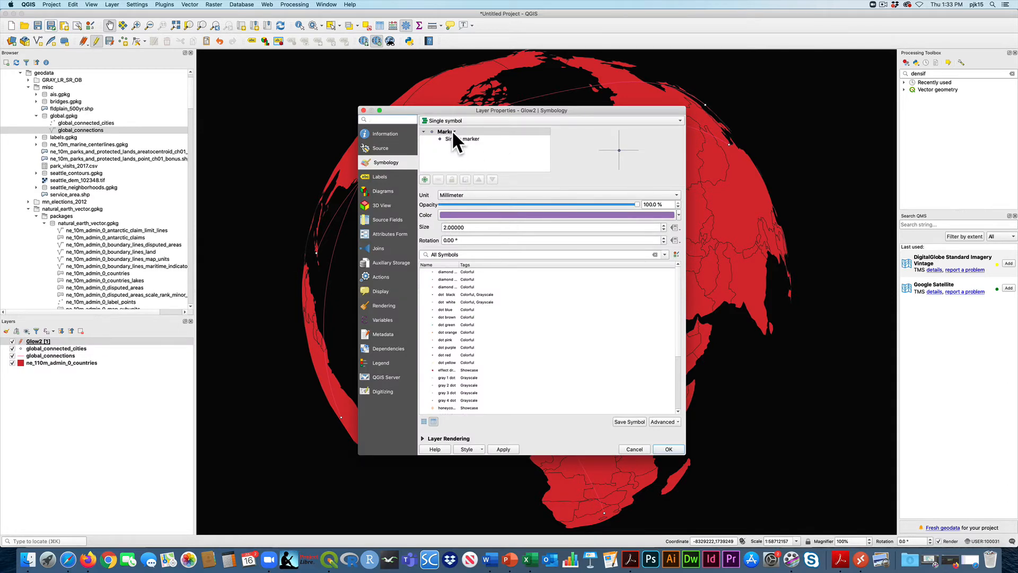
click(480, 214)
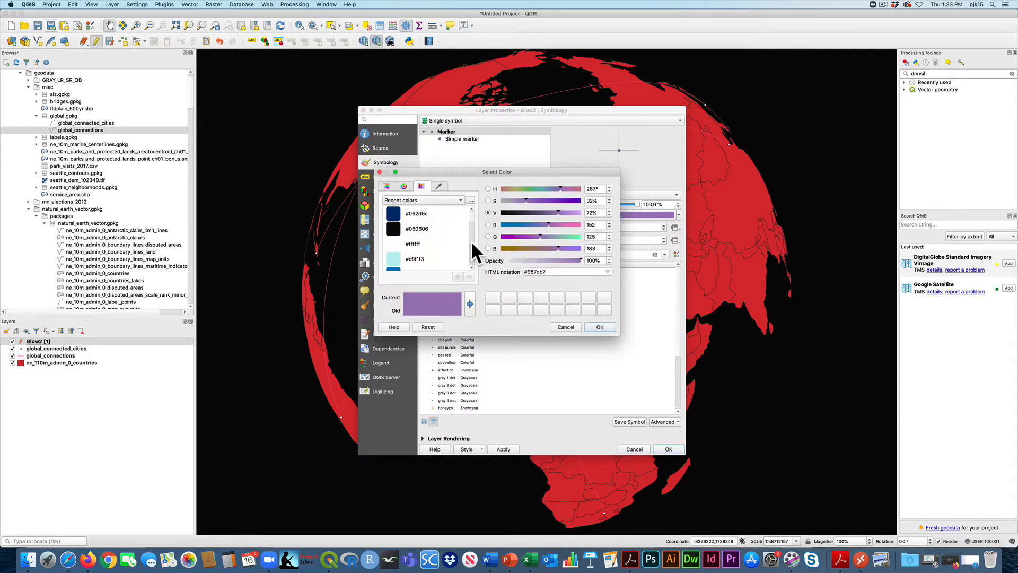
click(404, 218)
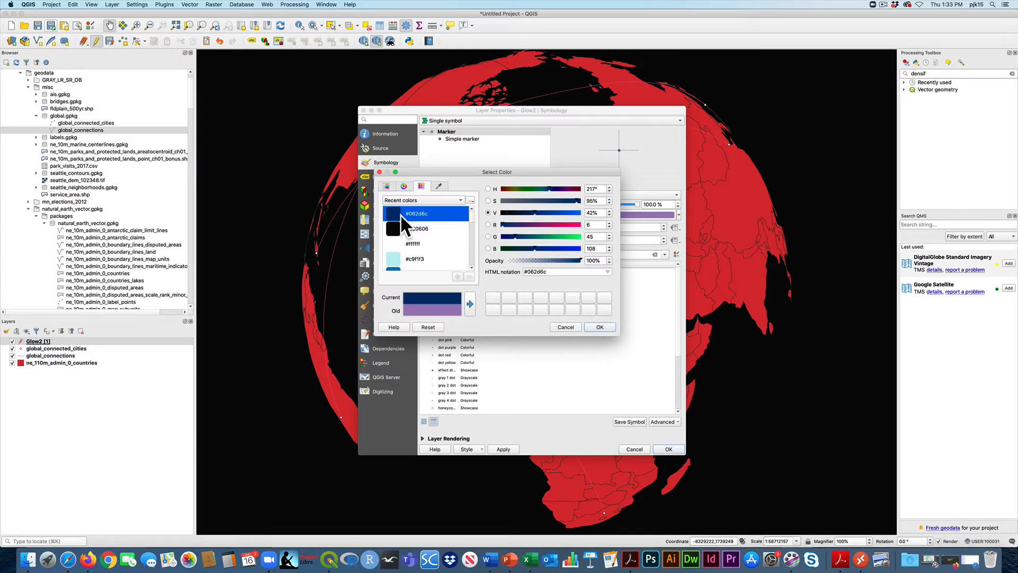
click(598, 327)
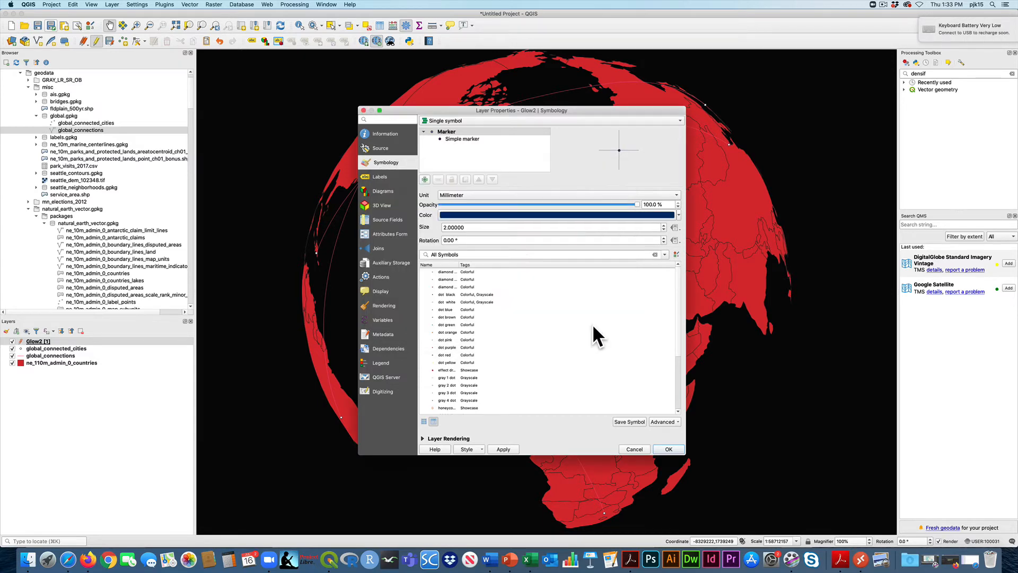
Step: Change the Glow2 symbol layer from a simple marker to a Geometry generator
click(471, 140)
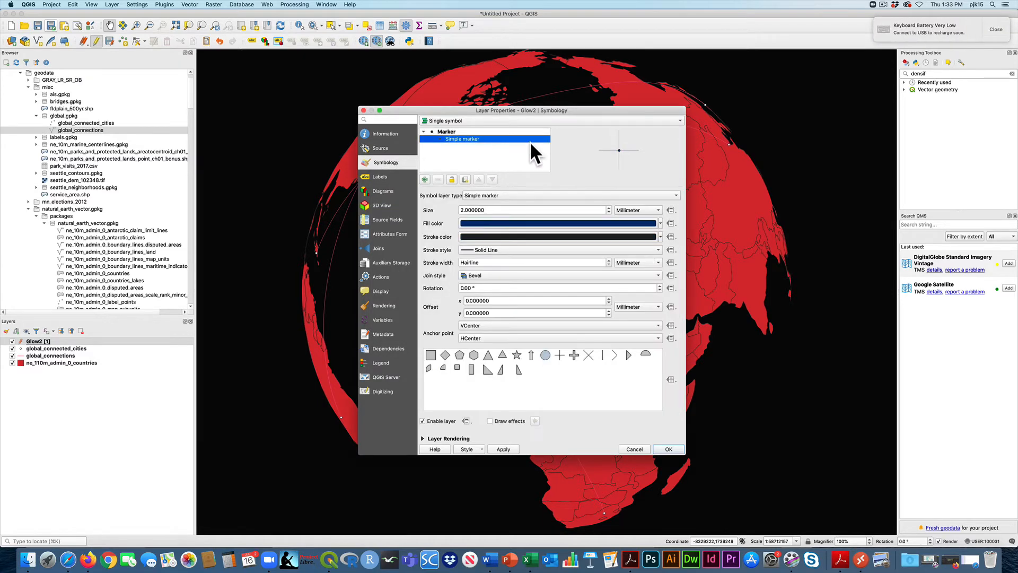
click(675, 195)
click(563, 188)
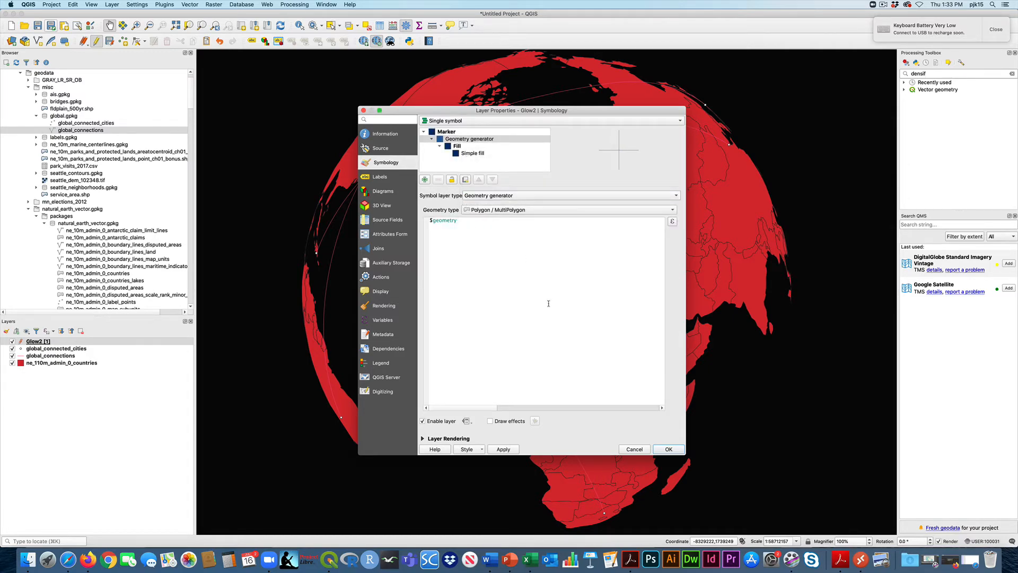
Step: Switch to the PDF in Acrobat, copy the expression buffer(make_point(0,0),6350000,20) and return to QGIS
key(ctrl+Up)
click(314, 291)
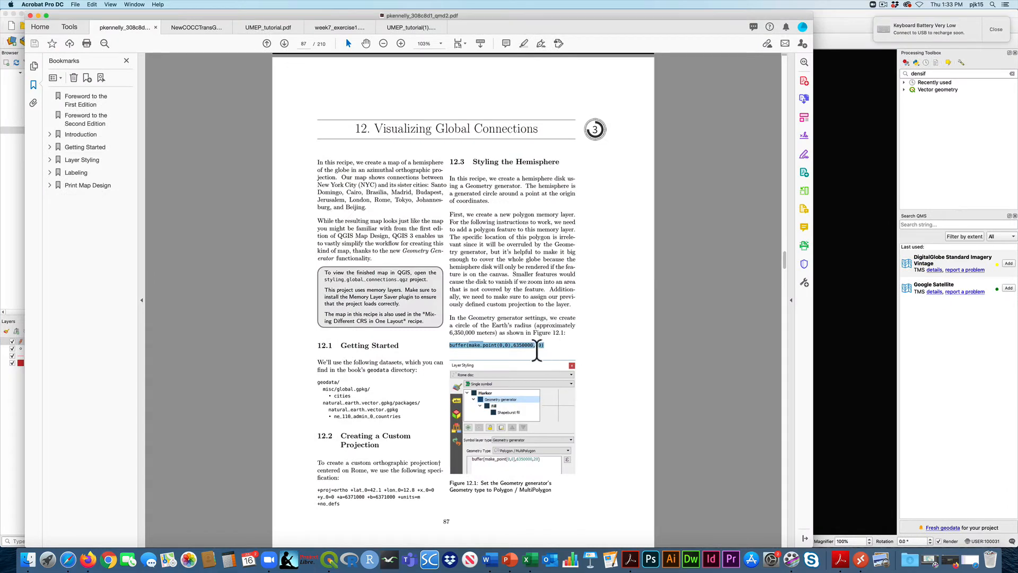
drag(537, 350, 550, 364)
key(super+c)
click(891, 392)
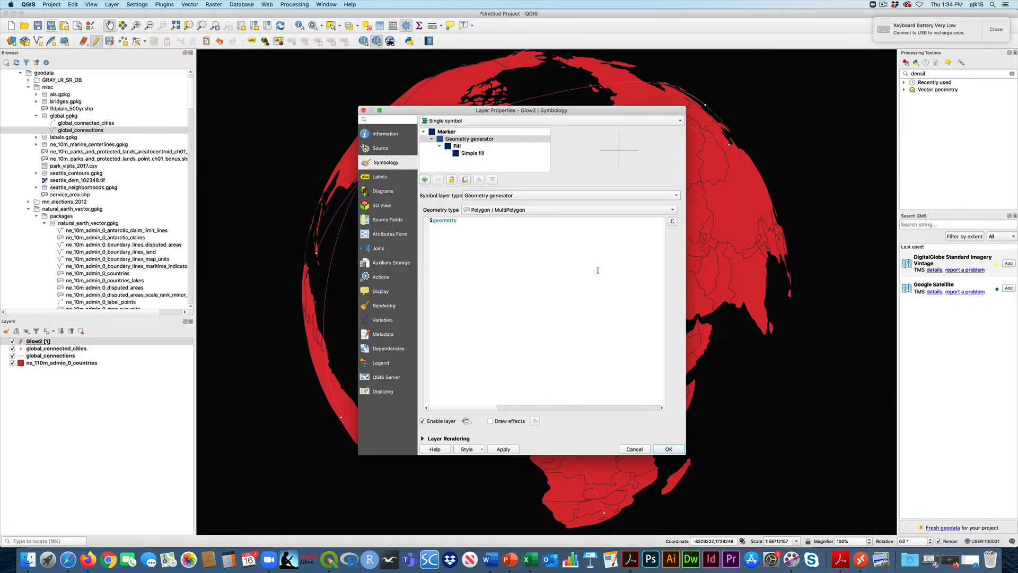
Step: Replace the geometry generator expression with the copied buffer(make_point(0,0),6350000,20) and apply it to the Glow2 layer
click(672, 221)
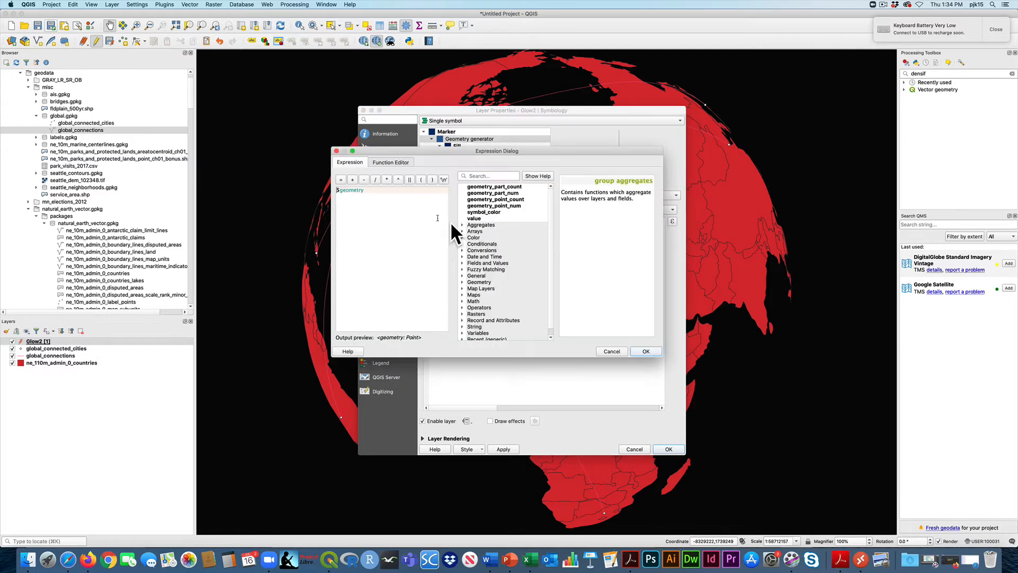
key(super+a)
key(BackSpace)
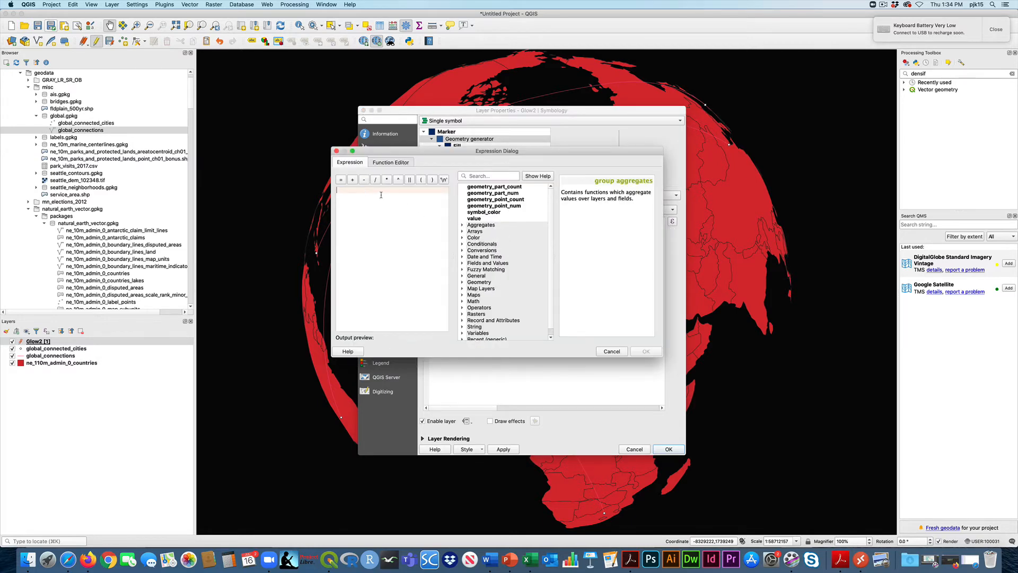
key(super+v)
click(645, 350)
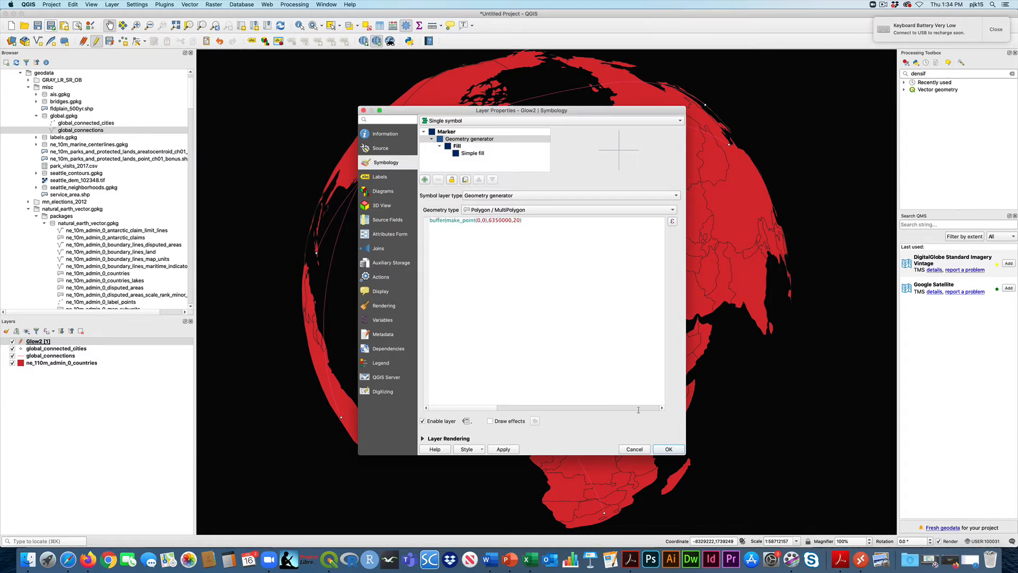
click(504, 449)
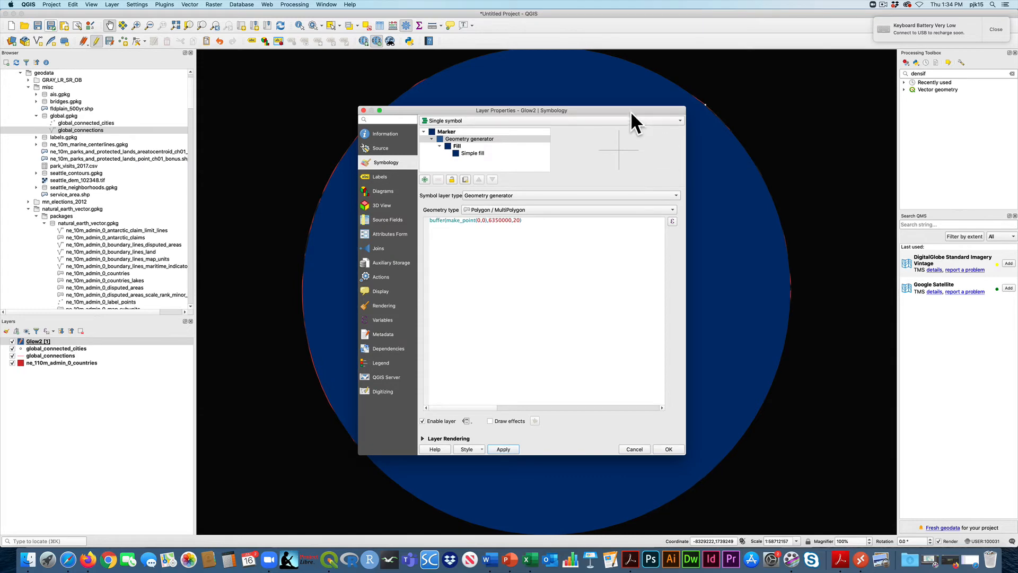
Step: Change the hemisphere's simple fill to a Shapeburst fill and set its second gradient color to the recent medium blue
mouse_move(631, 110)
mouse_down()
mouse_move(680, 286)
mouse_move(687, 428)
mouse_move(641, 106)
mouse_up()
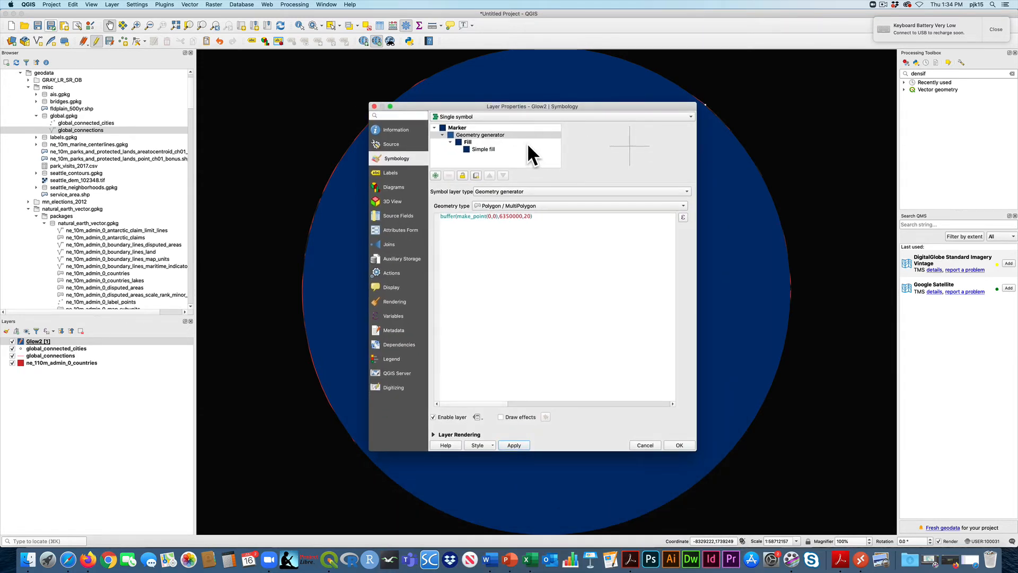
click(471, 142)
click(483, 150)
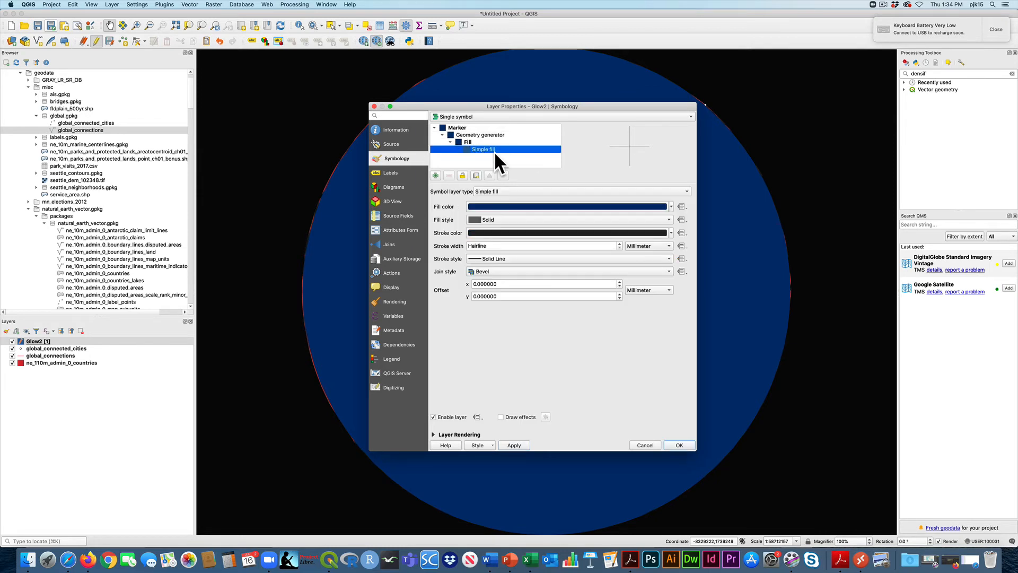
click(686, 192)
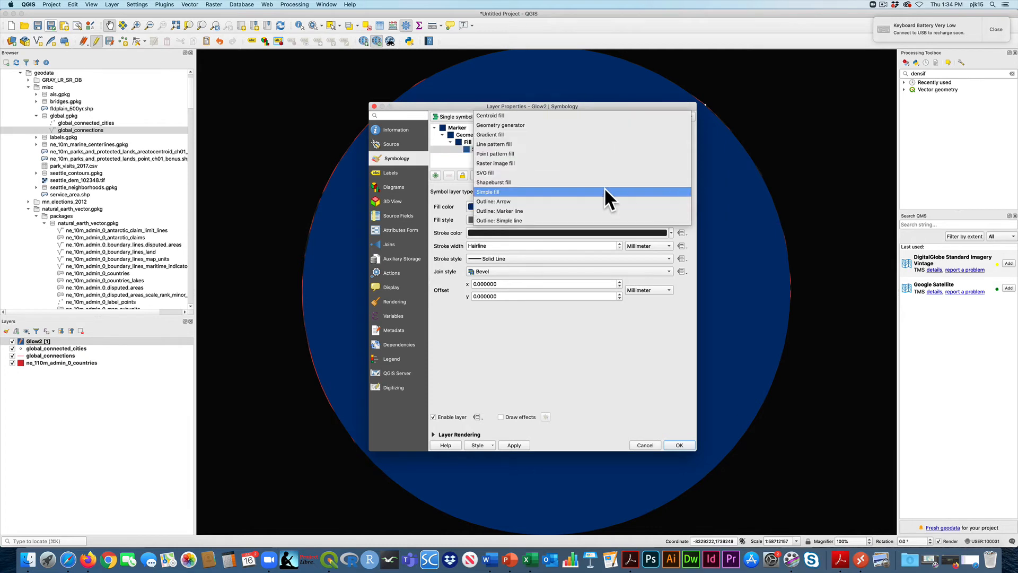
click(524, 183)
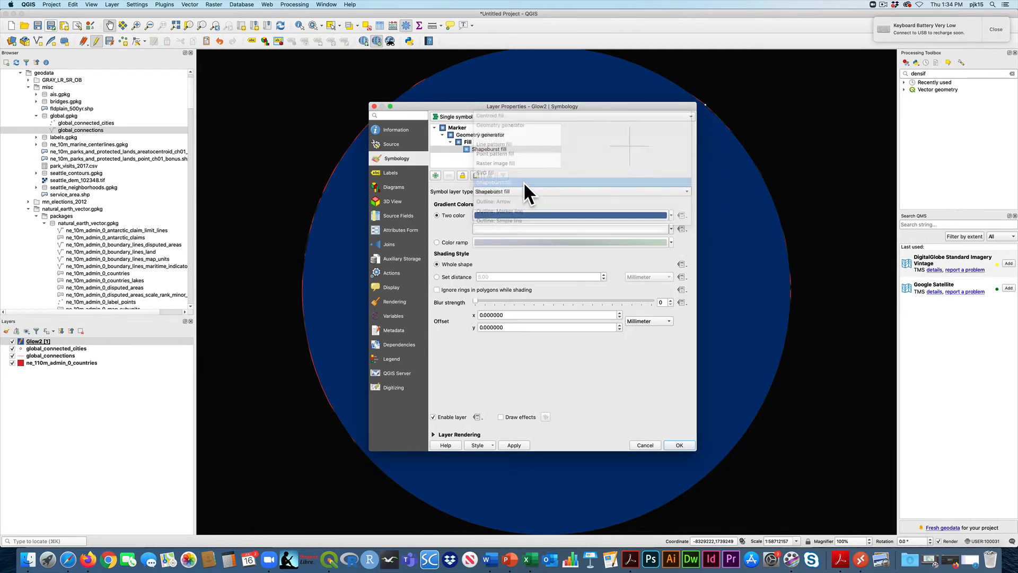
click(506, 228)
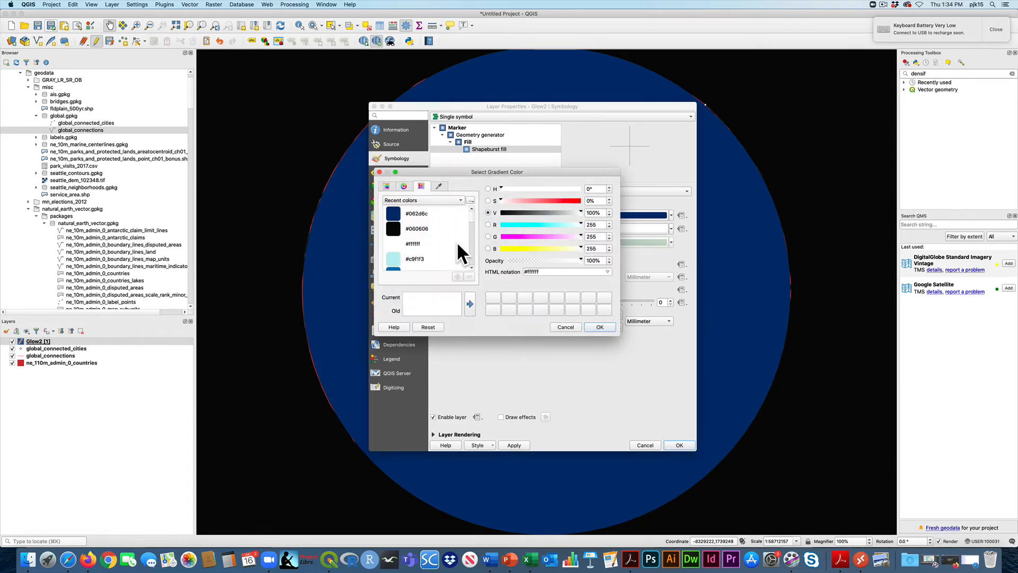
click(394, 269)
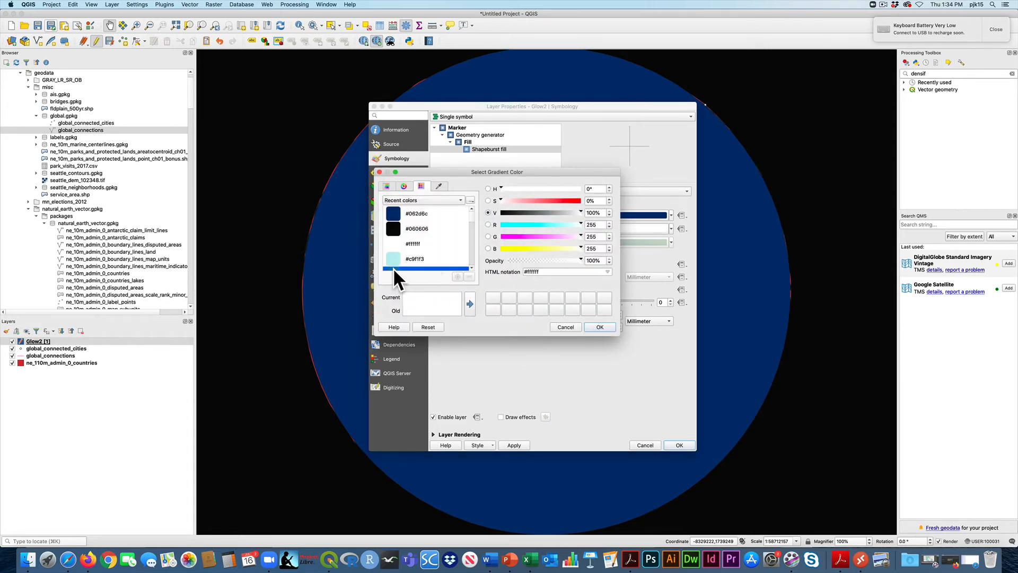
click(599, 330)
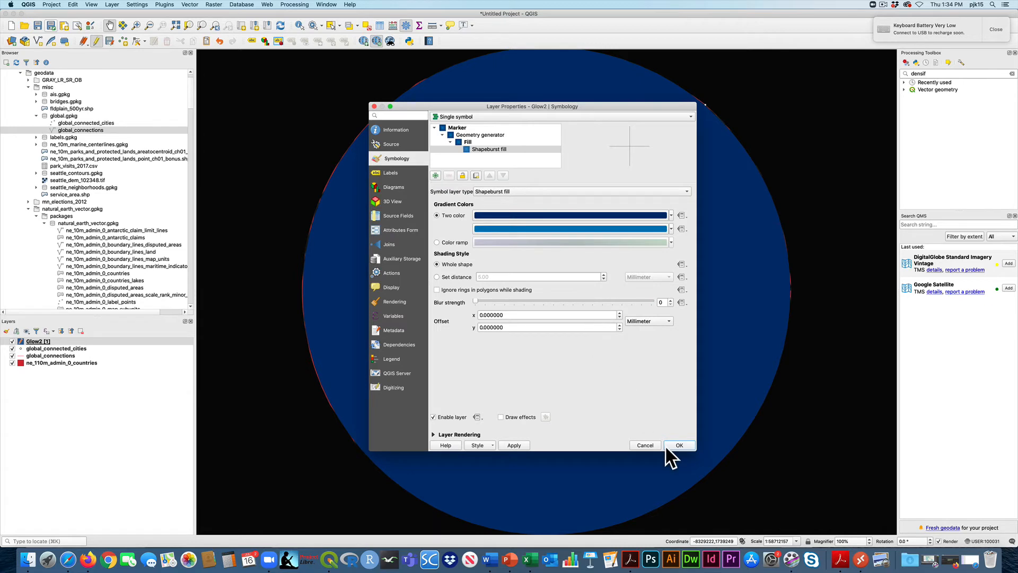
Step: Set the Shapeburst fill's shading distance to 35 mm and move the Glow2 layer below ne_110m_admin_0_countries in the layer order
click(436, 277)
double_click(477, 277)
click(679, 445)
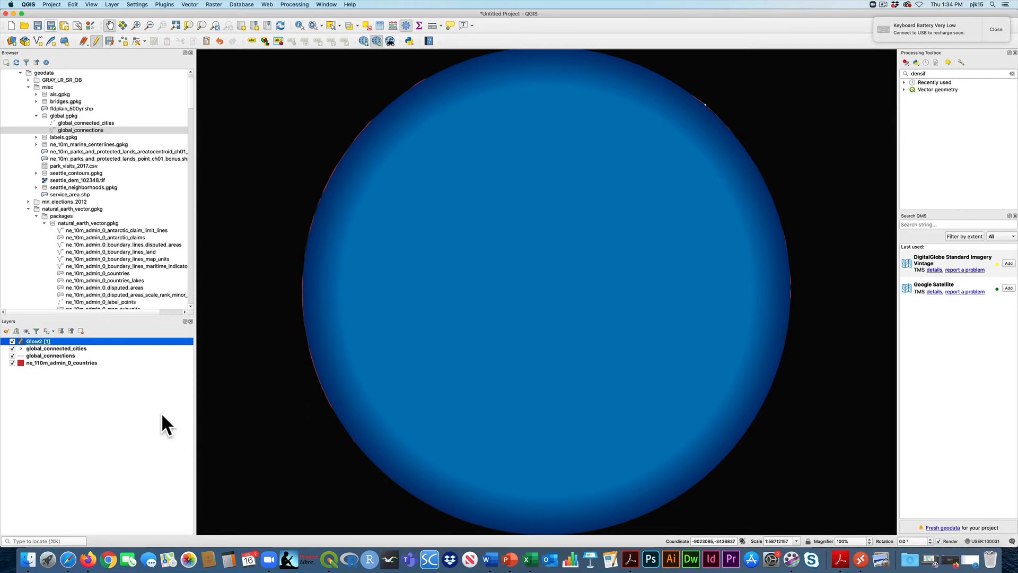
drag(34, 341, 34, 371)
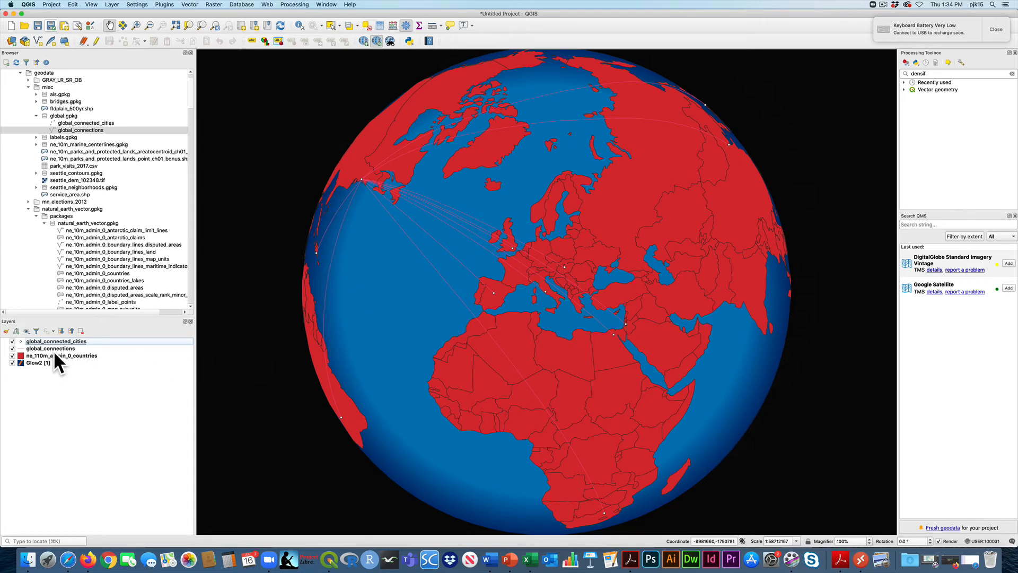
Step: Enable an Outer Glow among the Glow2 layer's rendering effects and set its single color to the recent pale blue #c9f1f3
double_click(40, 363)
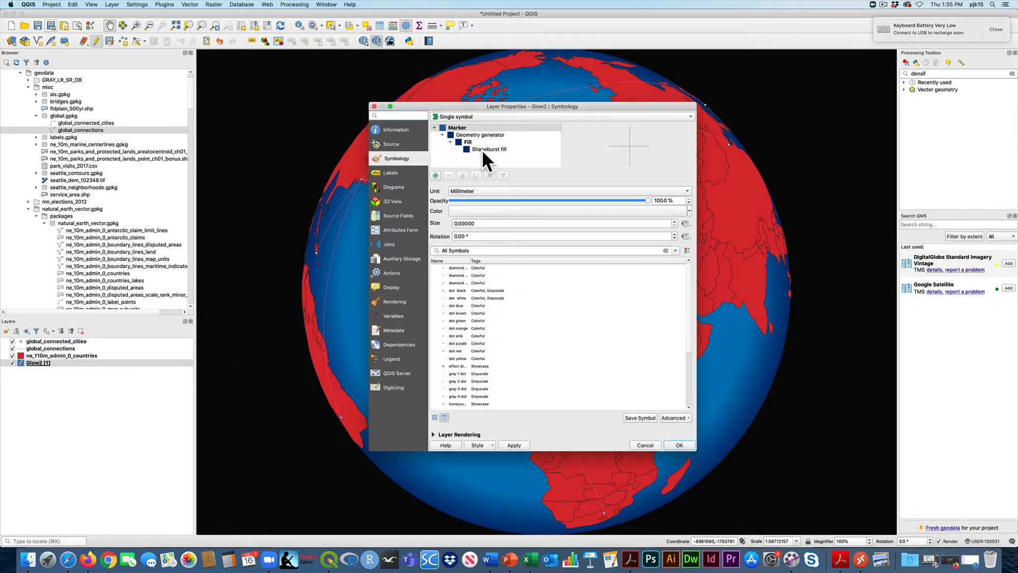
click(481, 149)
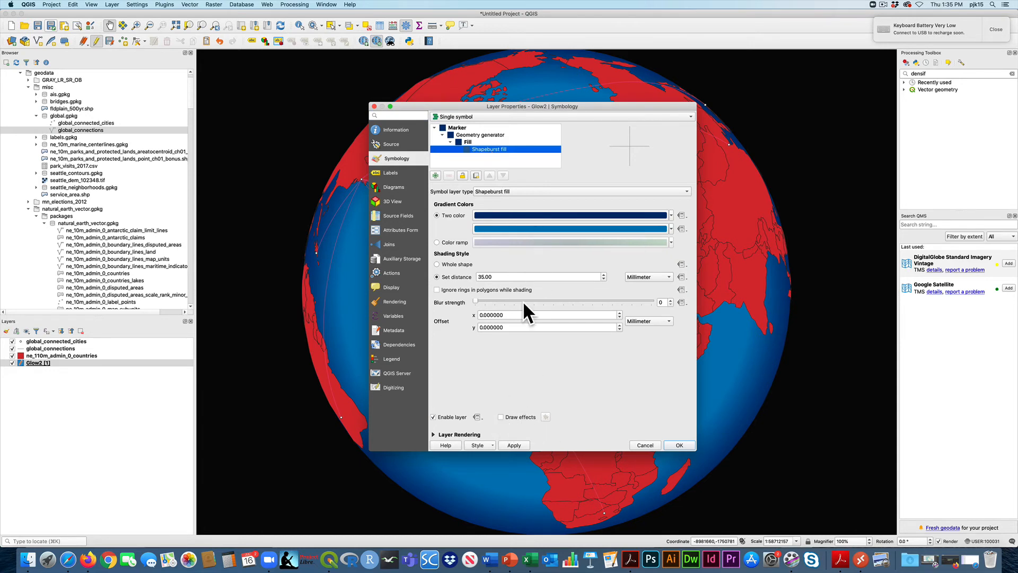
click(433, 433)
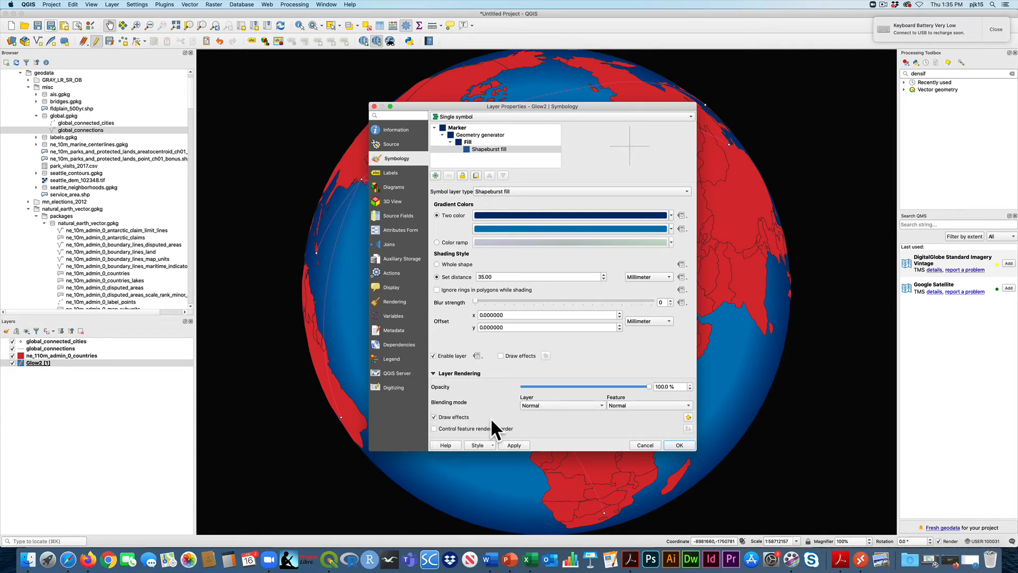
click(688, 416)
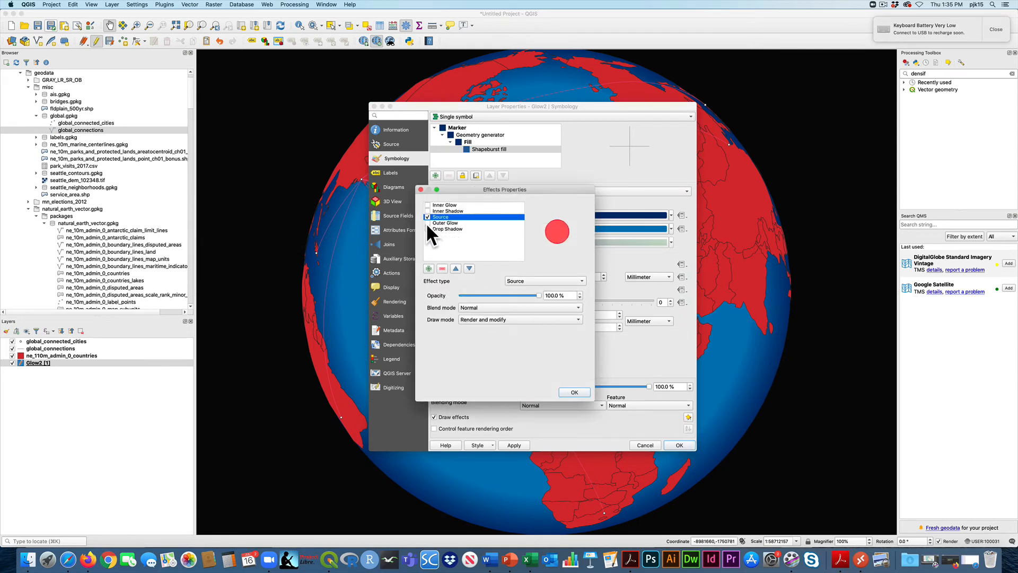
click(443, 223)
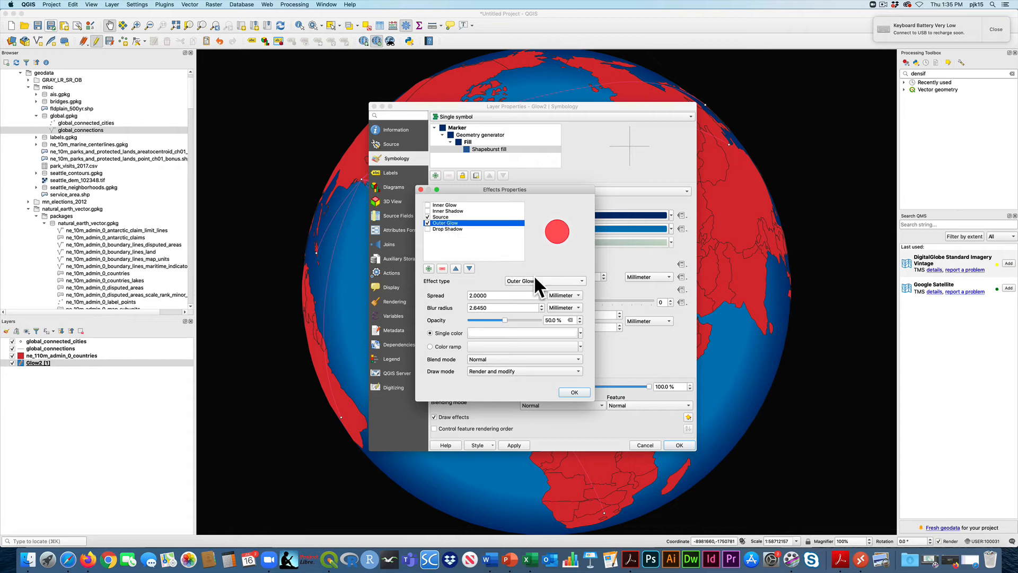
click(506, 332)
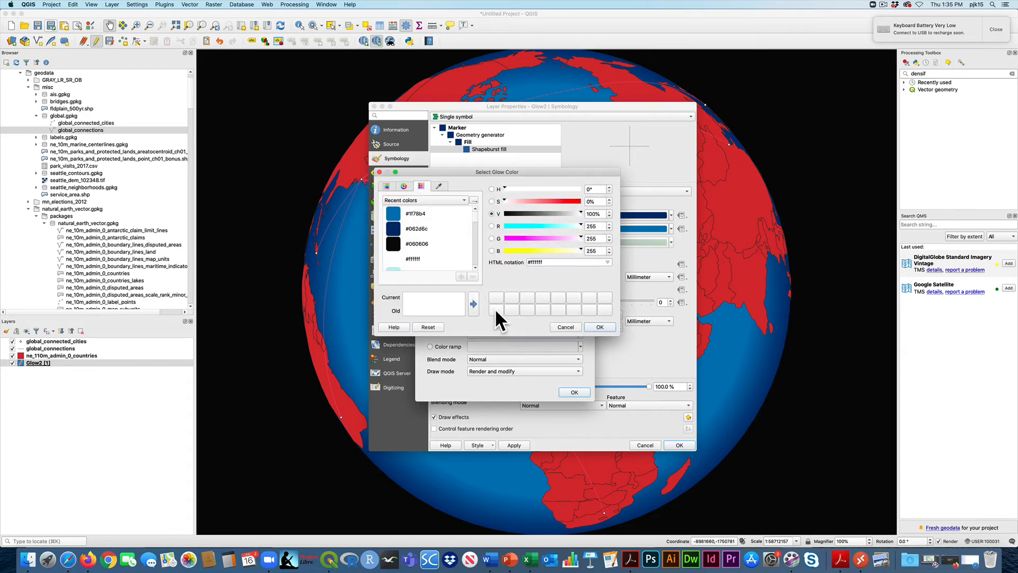
click(396, 267)
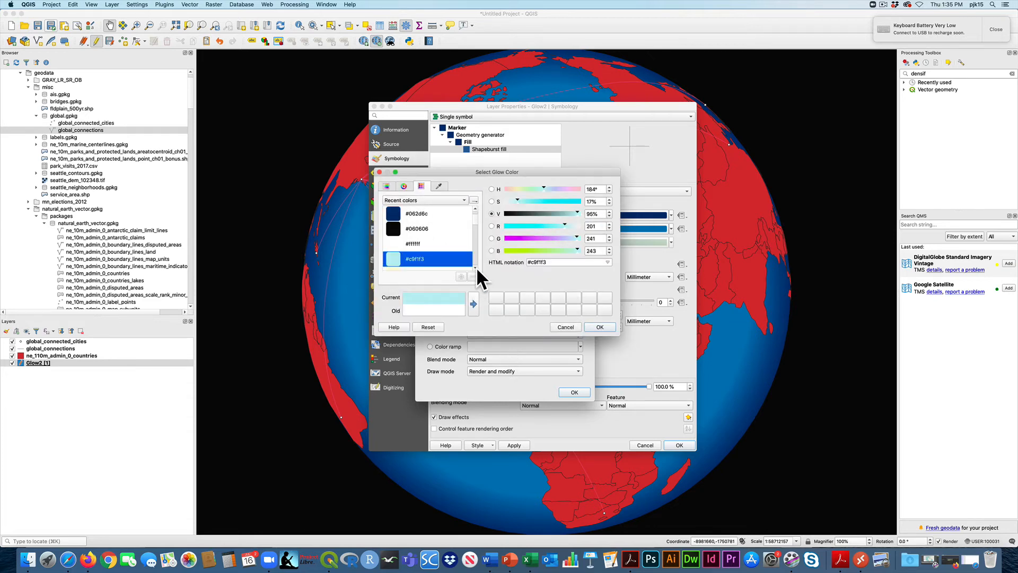
click(599, 327)
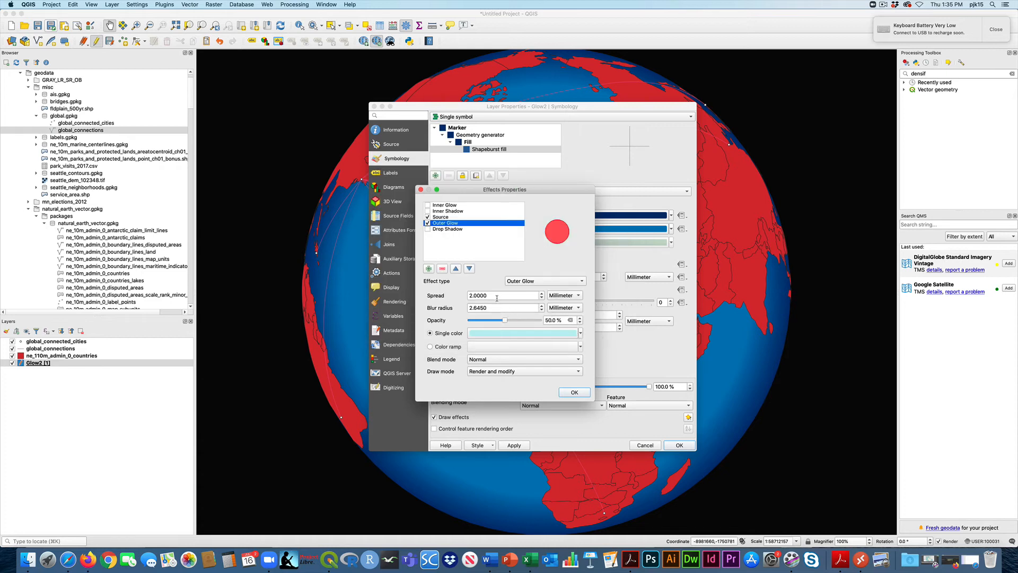
Step: Set the Glow2 outer glow's spread to 7 mm and its blur radius to 2 mm, and apply the style
drag(497, 298, 468, 308)
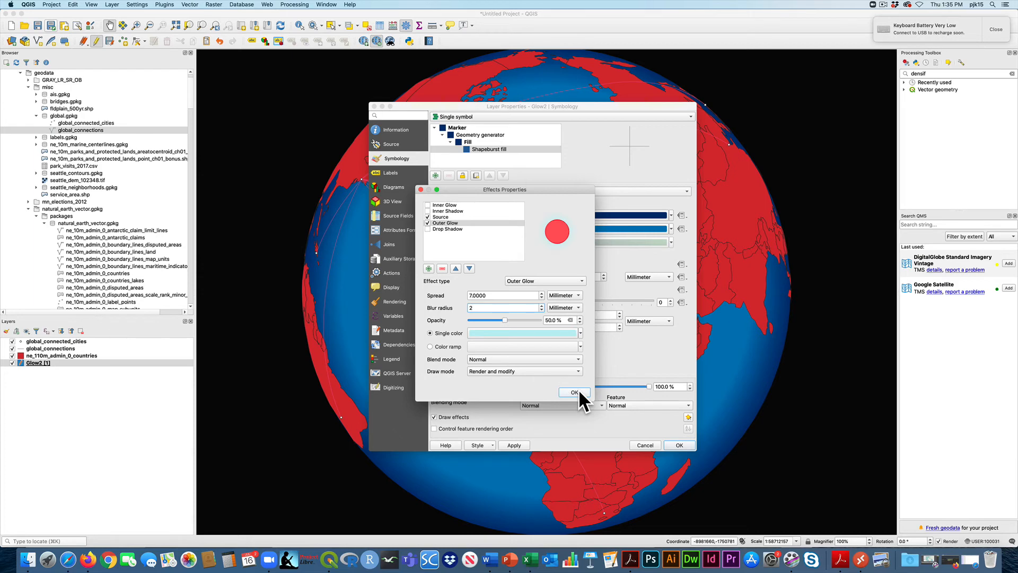
click(576, 392)
click(513, 445)
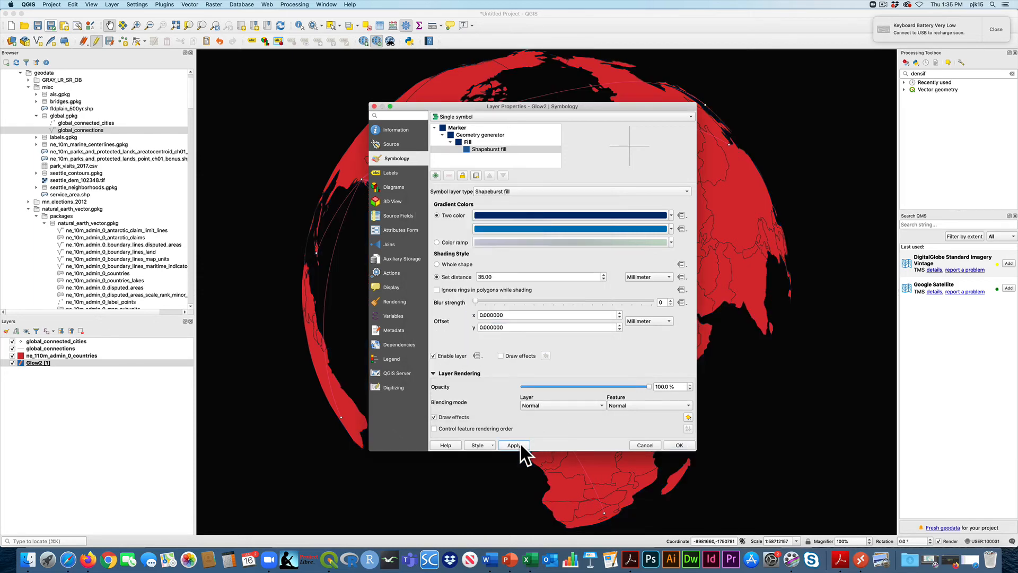
click(374, 106)
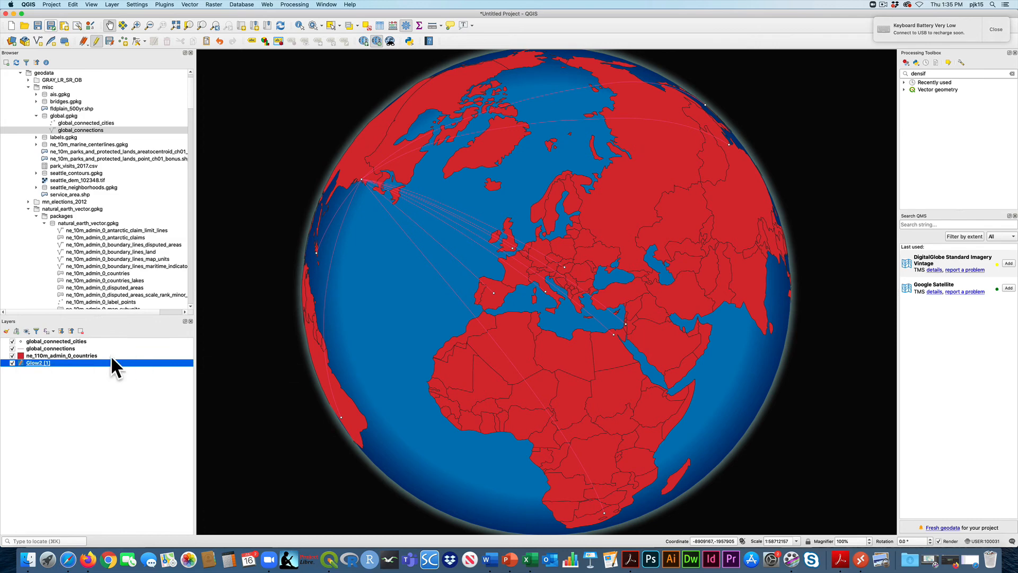
Step: Set the global_connections line color to white (#ffffff) and its width to 2 mm
double_click(63, 348)
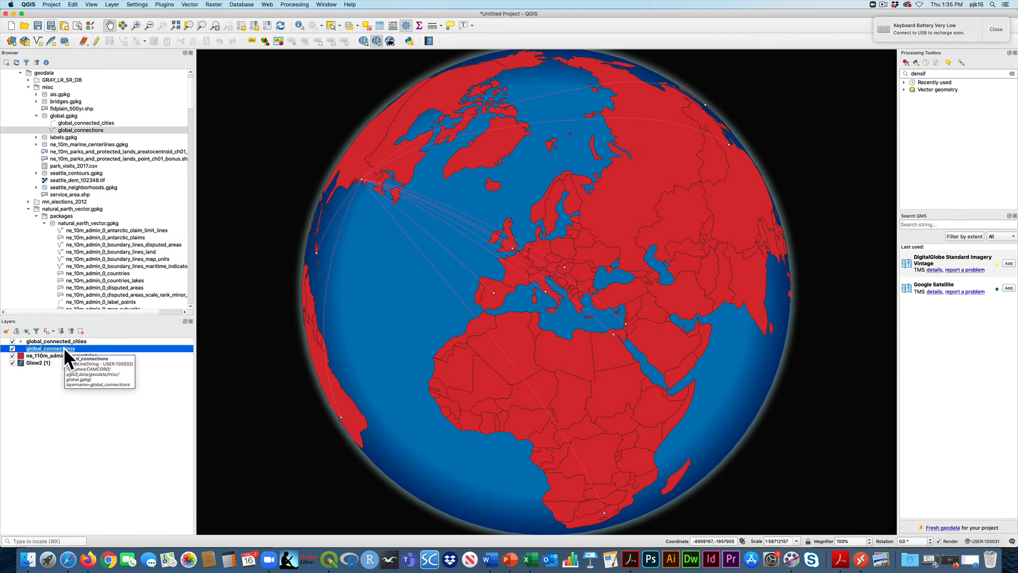
click(548, 211)
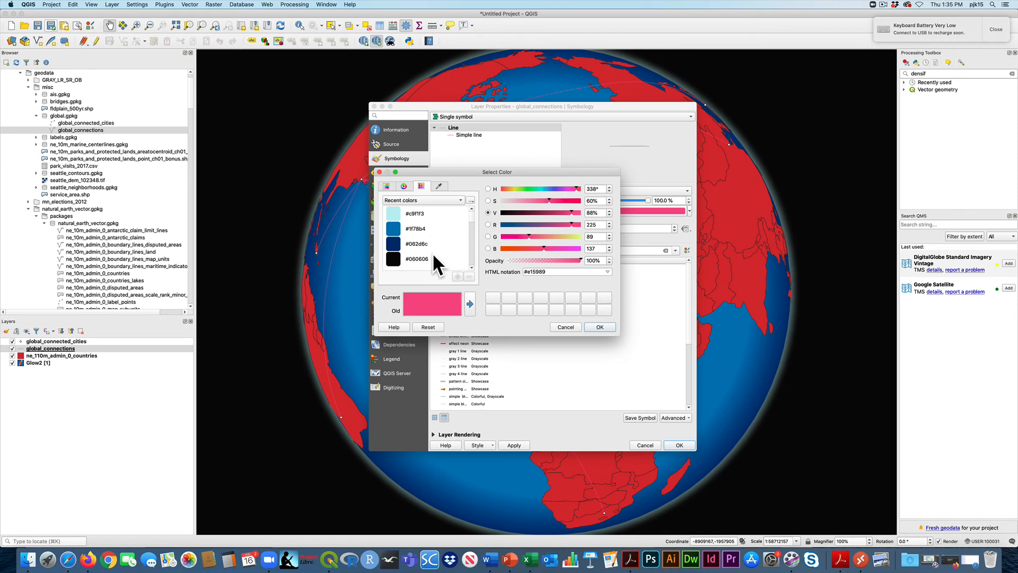
scroll(473, 216, down, 2)
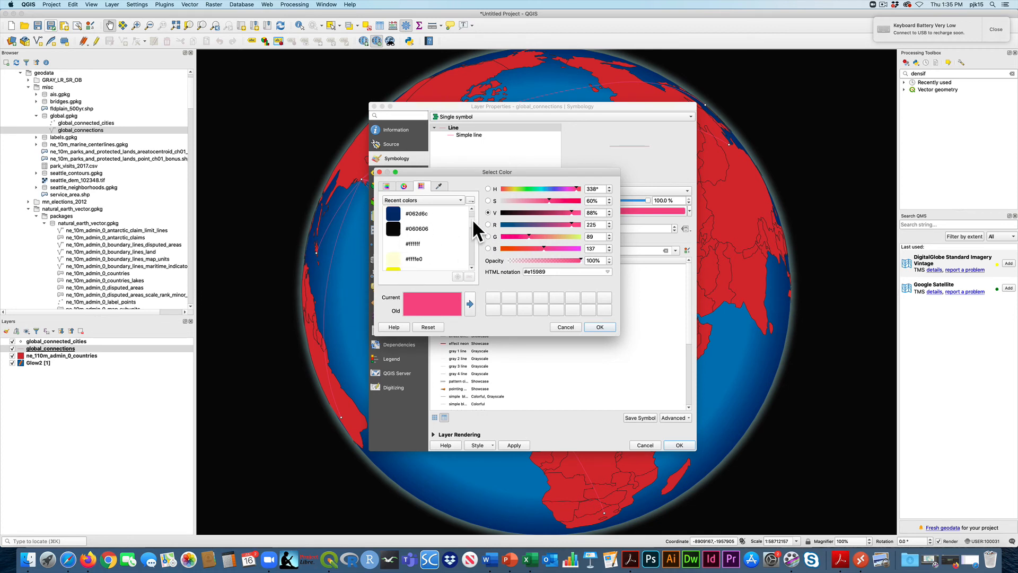
click(398, 245)
click(596, 327)
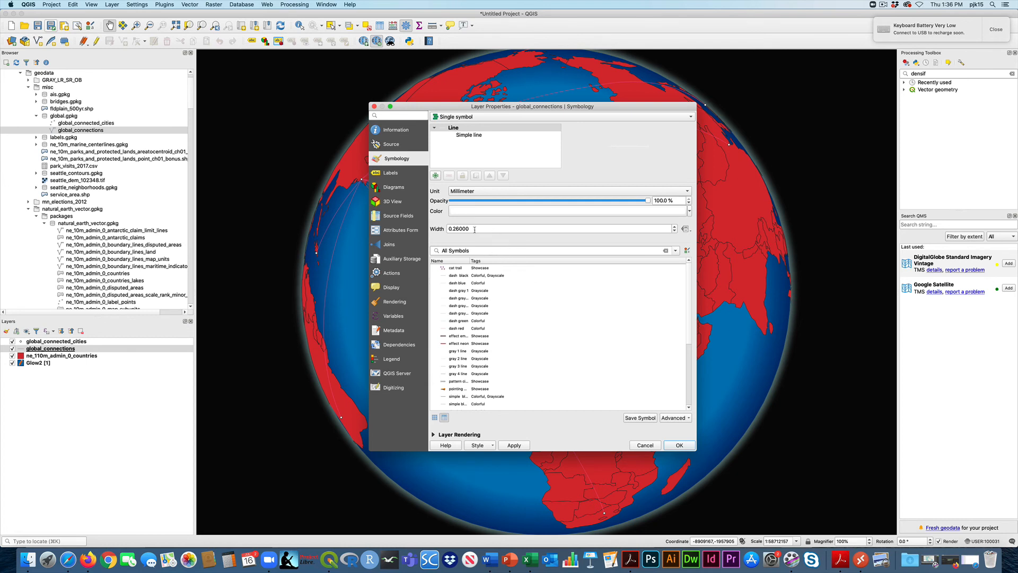
drag(472, 229, 441, 231)
text(2)
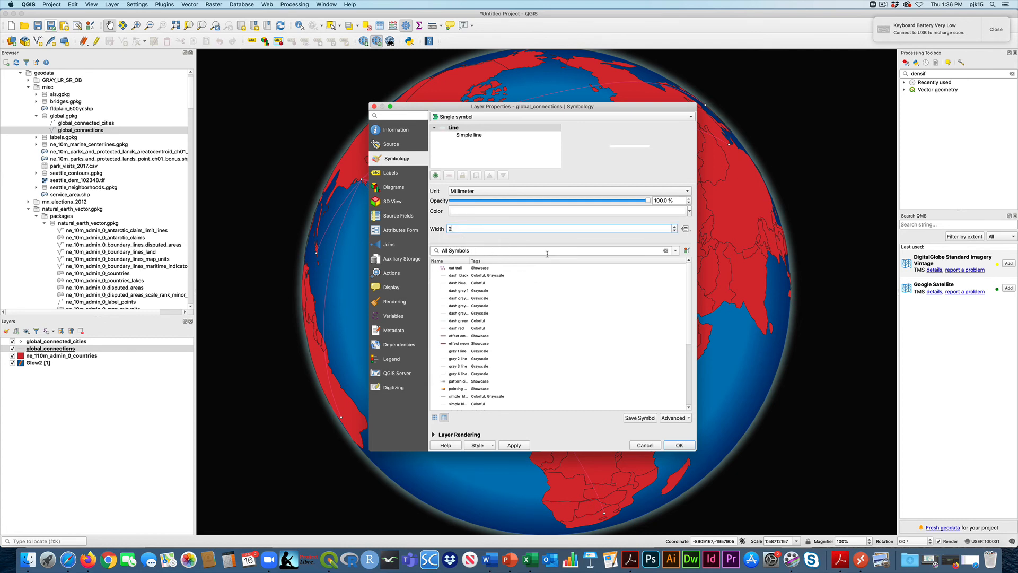
Step: Enable layer draw effects on global_connections with a pale yellow Outer Glow and apply the style
click(467, 431)
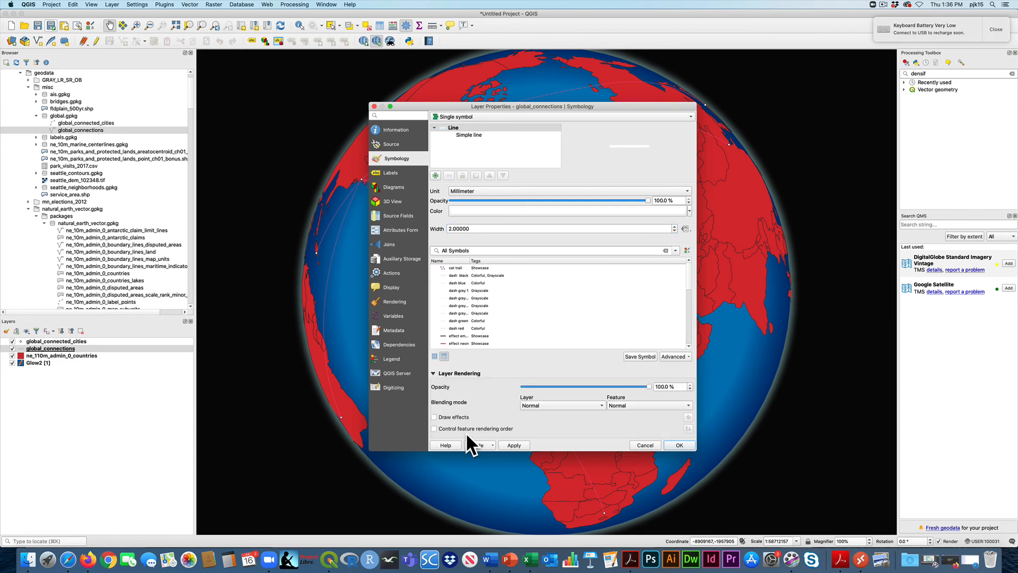
click(434, 417)
click(688, 416)
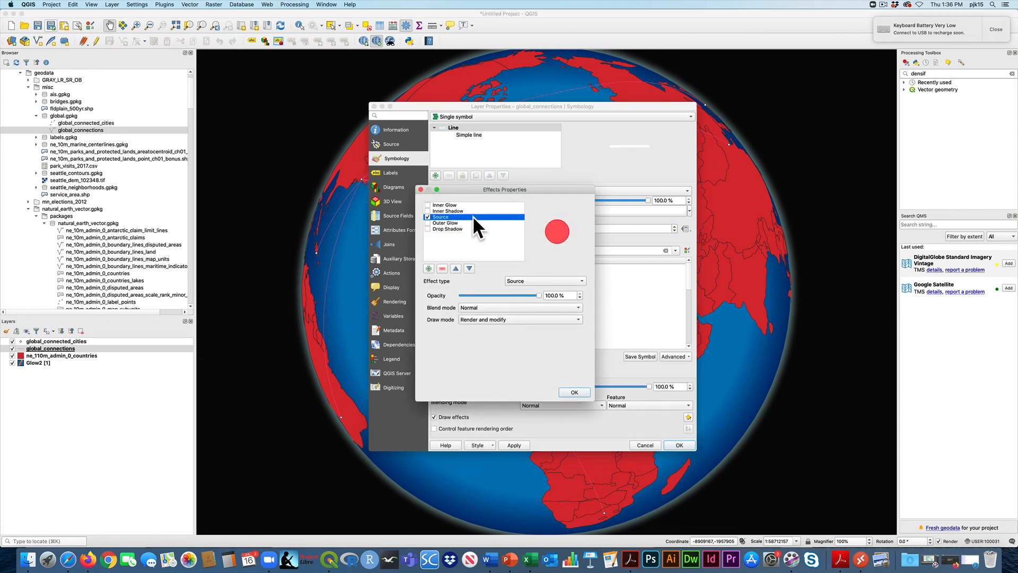
click(441, 223)
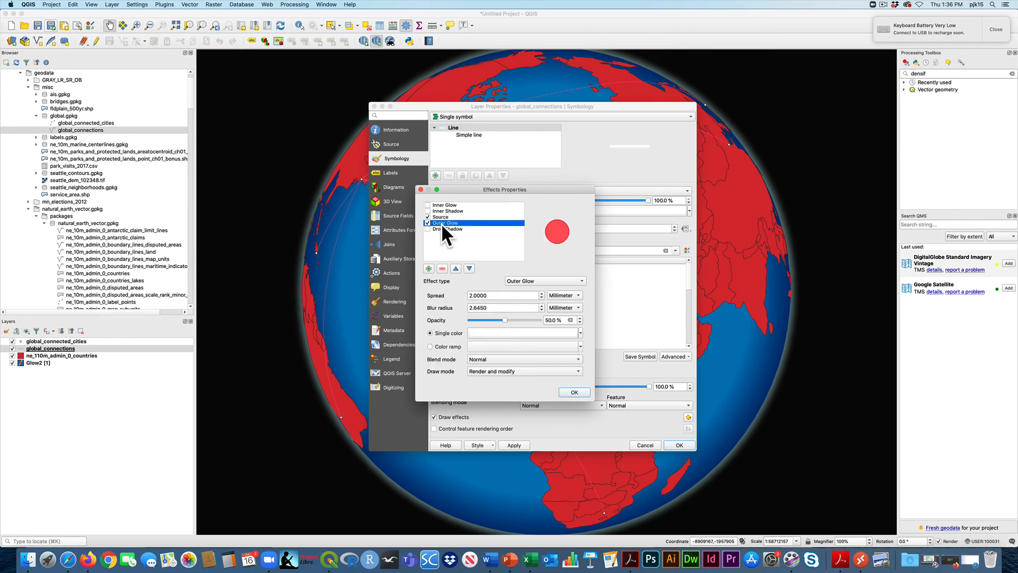
click(533, 329)
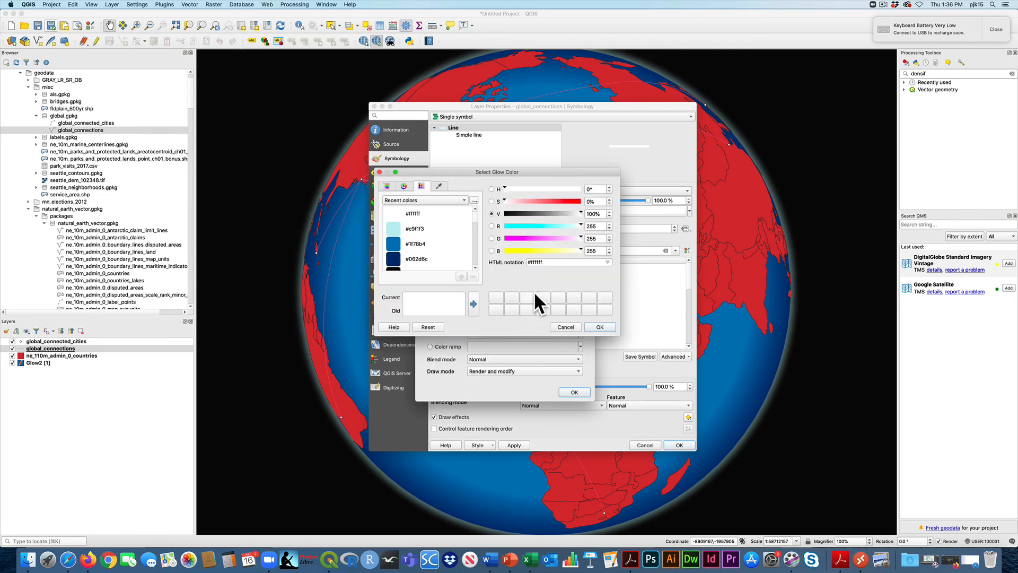
click(574, 249)
click(599, 327)
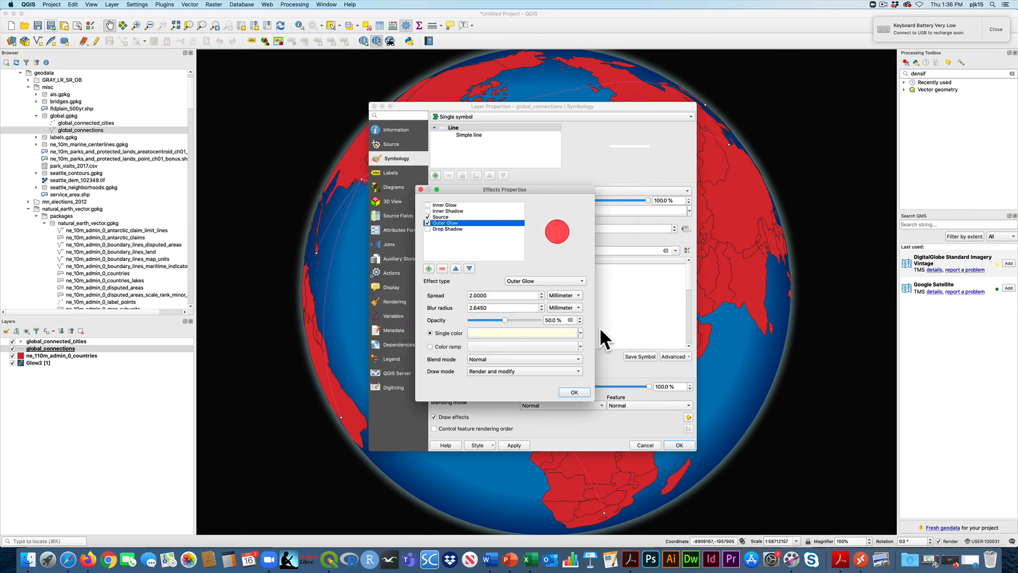
click(575, 391)
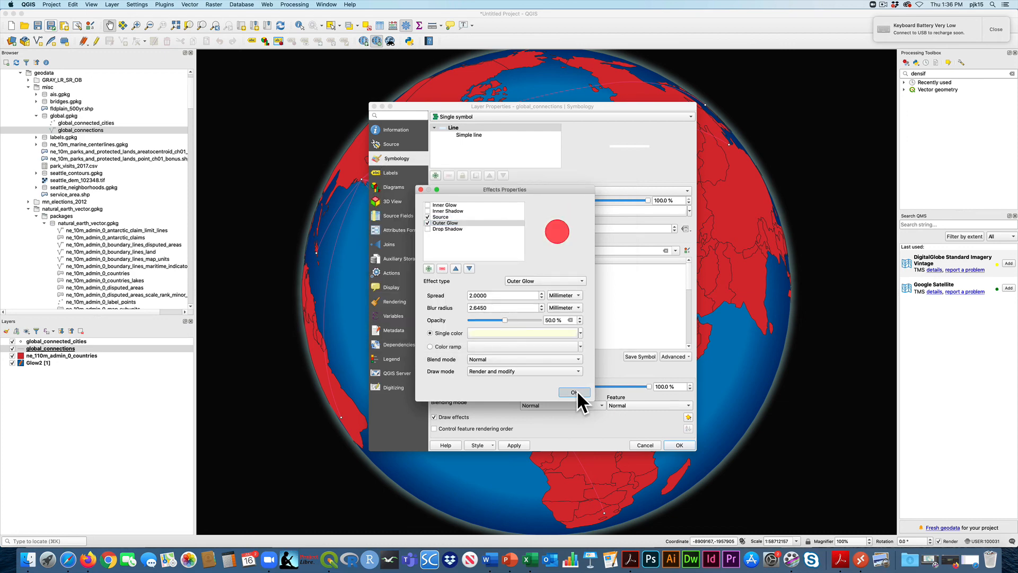
click(679, 446)
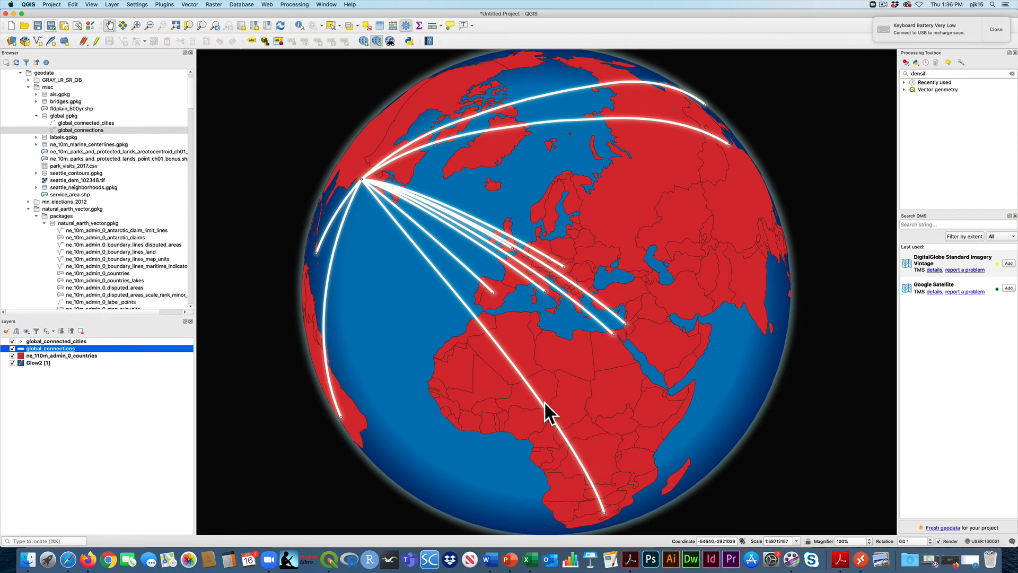